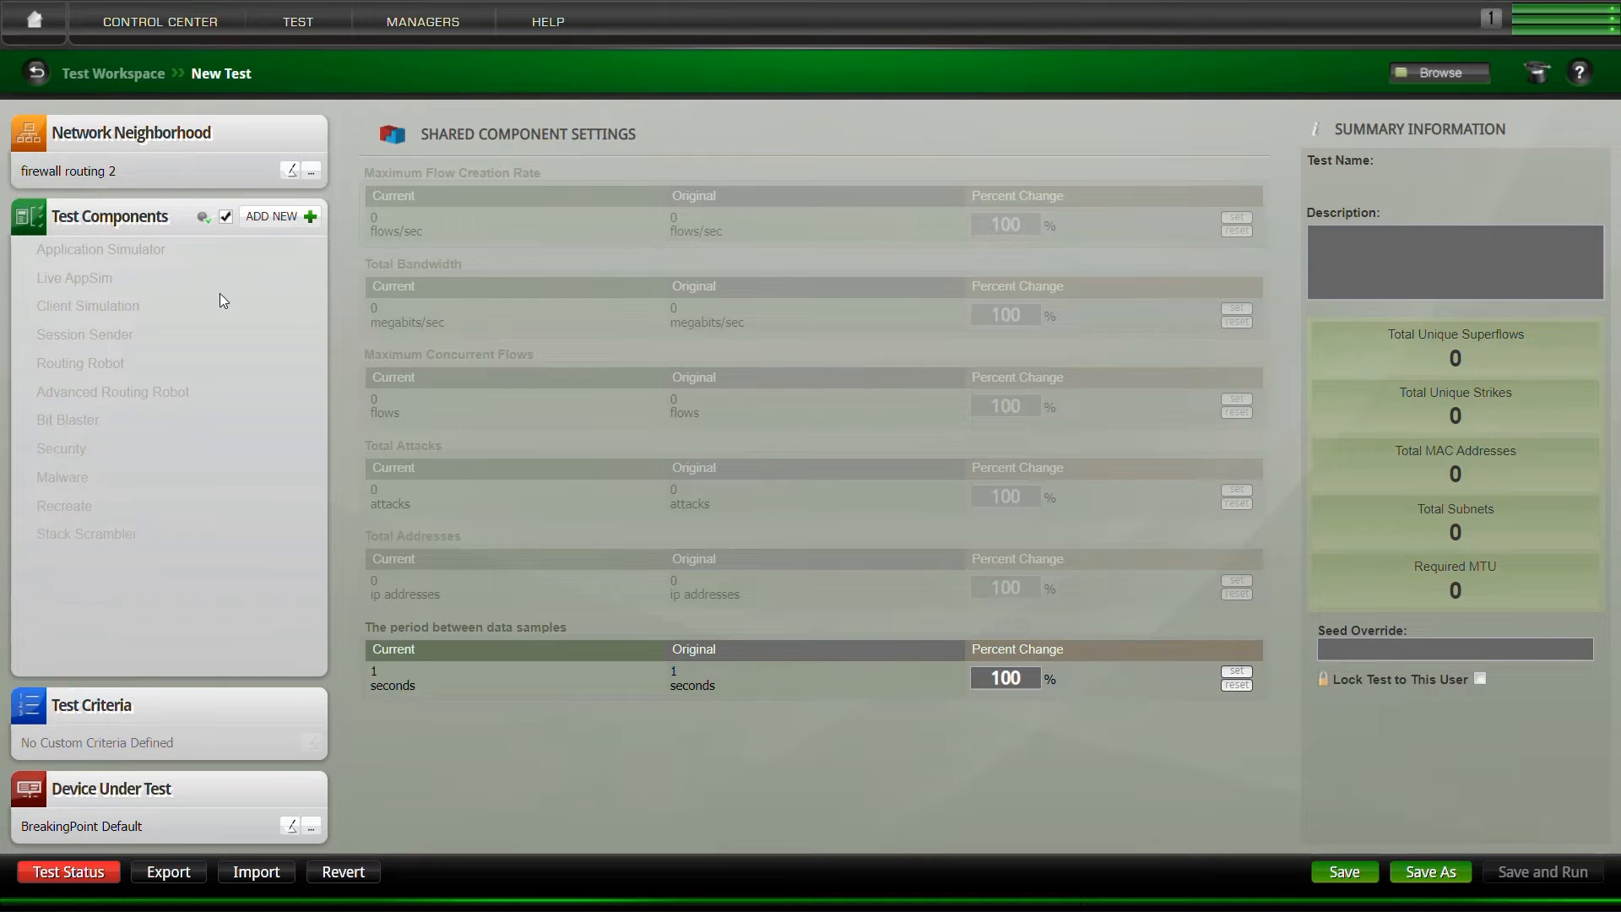
# Step: Add a Session Sender component with its default name to the new test and open its settings
pyautogui.click(271, 220)
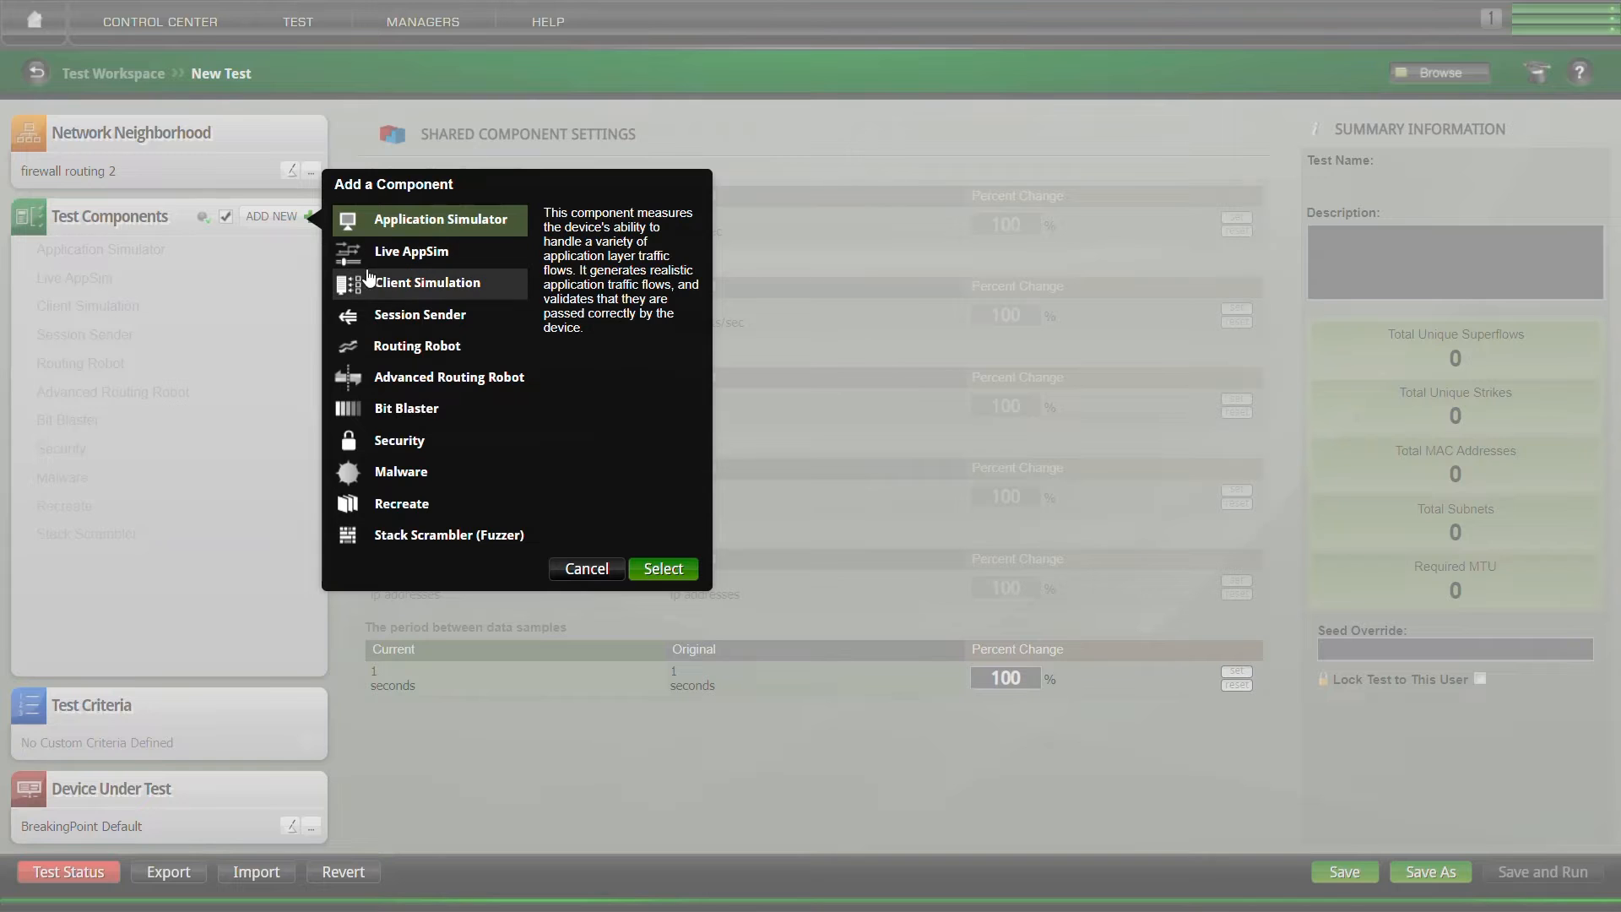
pyautogui.click(379, 314)
pyautogui.click(663, 568)
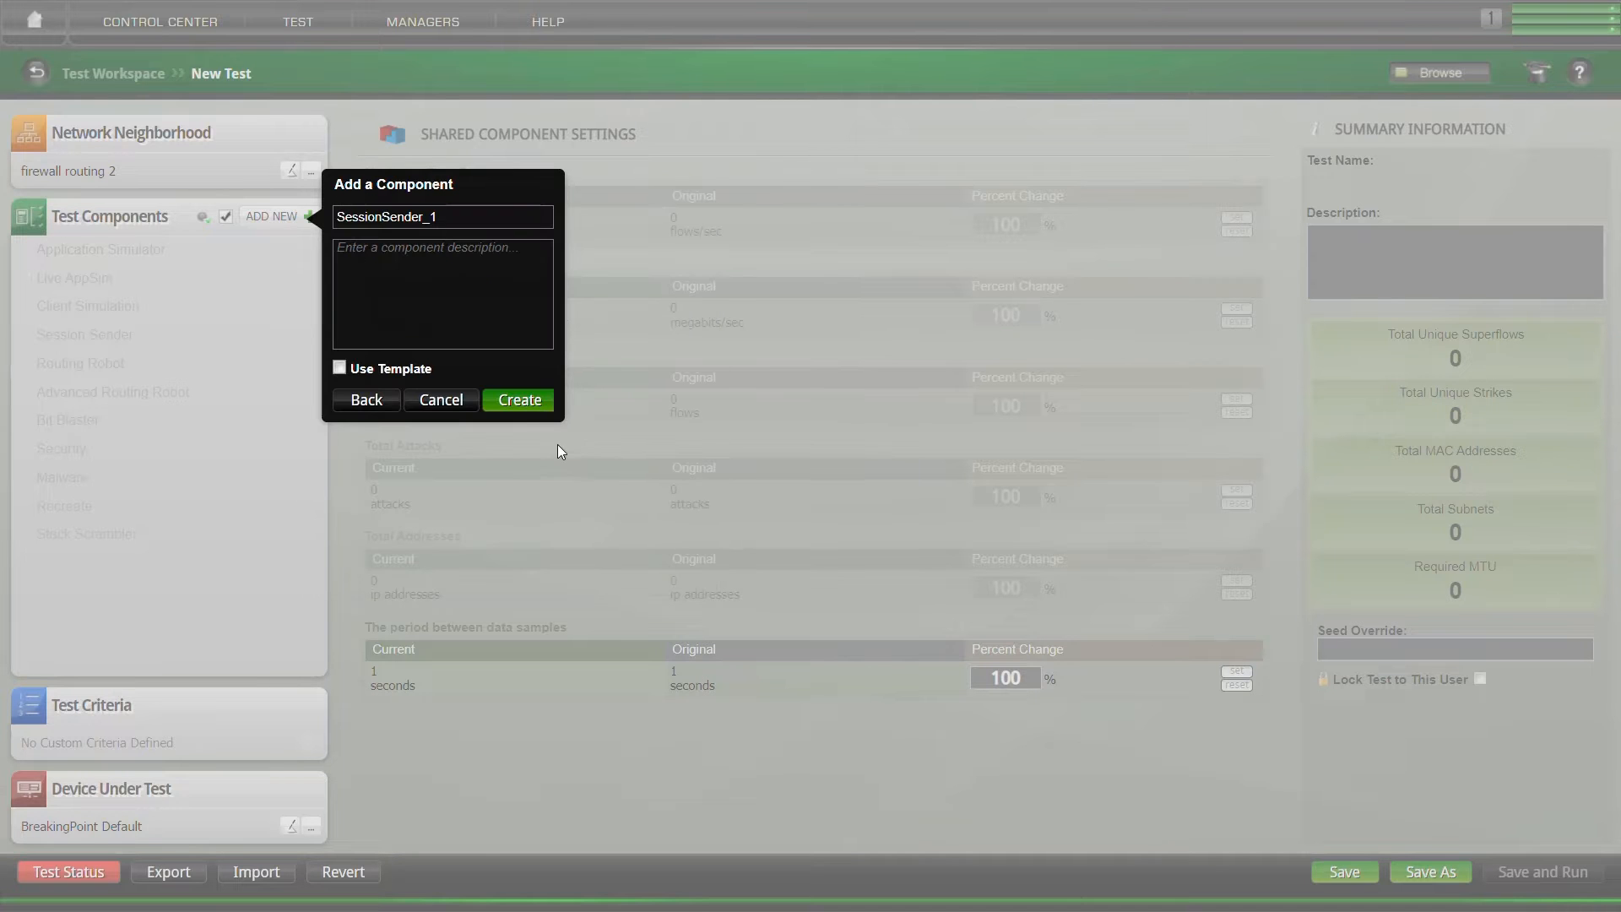
pyautogui.click(519, 402)
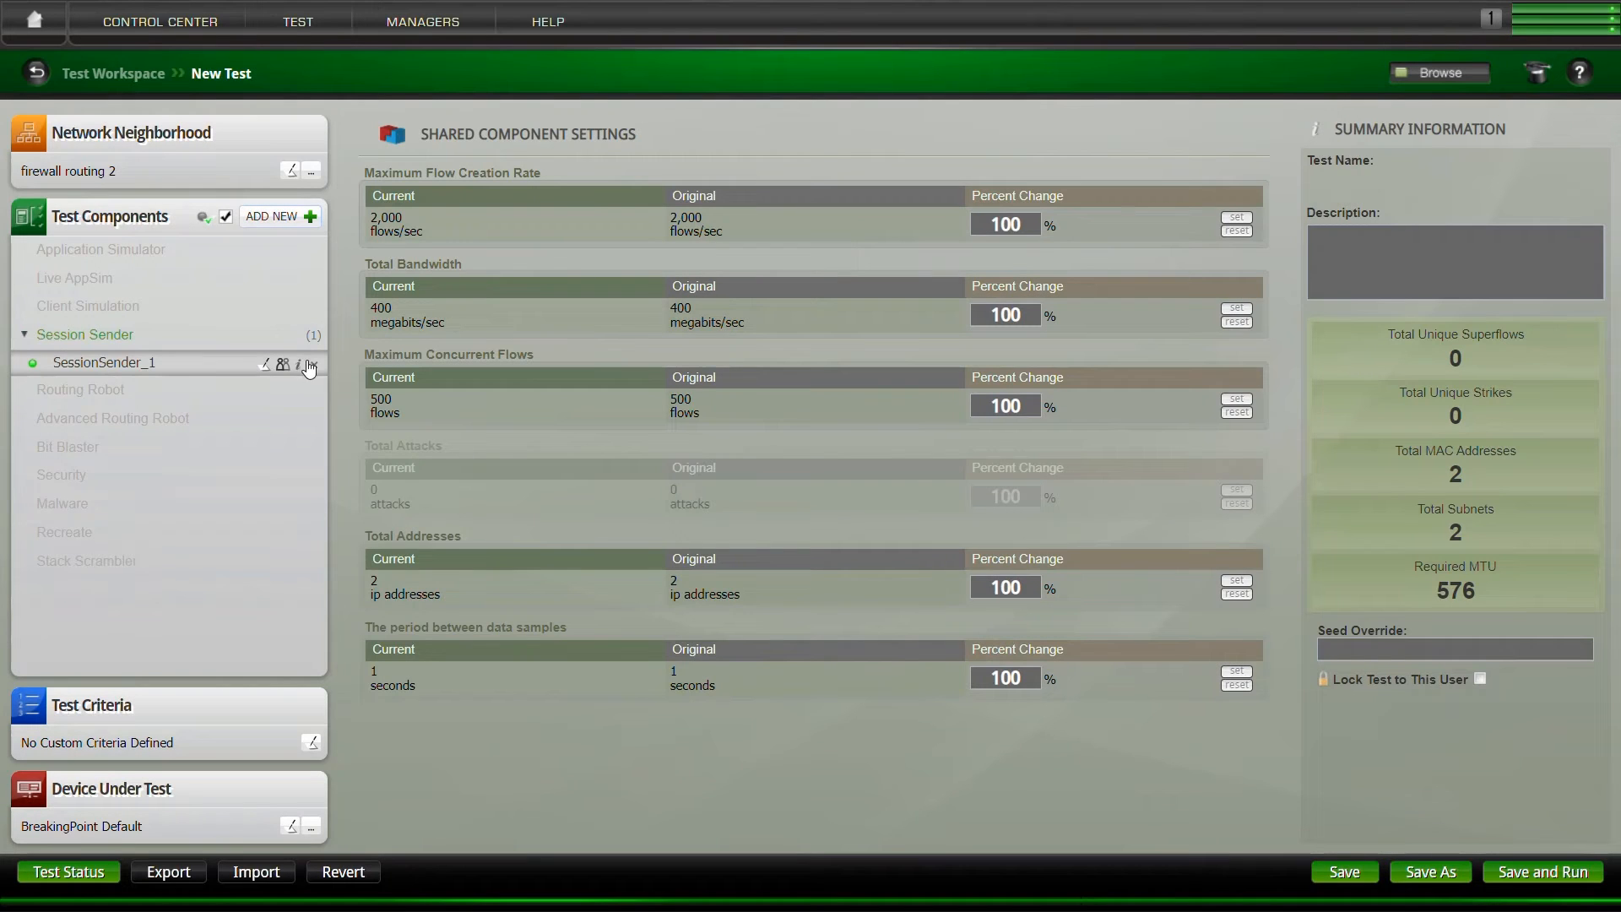
pyautogui.click(262, 366)
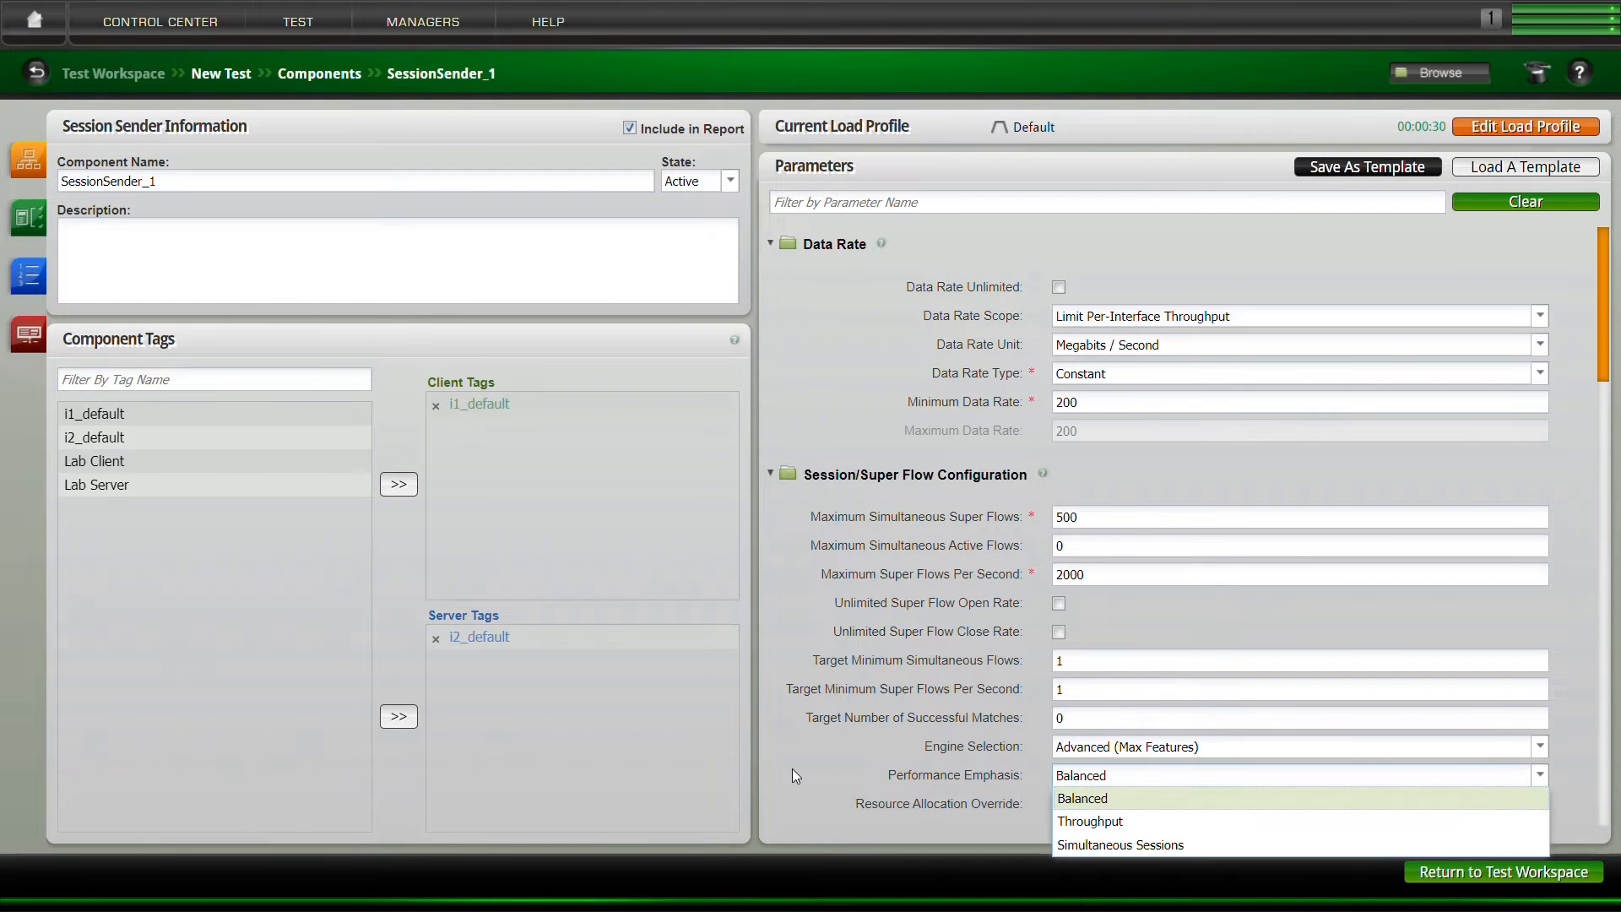
# Step: Try the Data Rate Unlimited option, restore the limited data rate, and select the Minimum Data Rate value
pyautogui.click(793, 769)
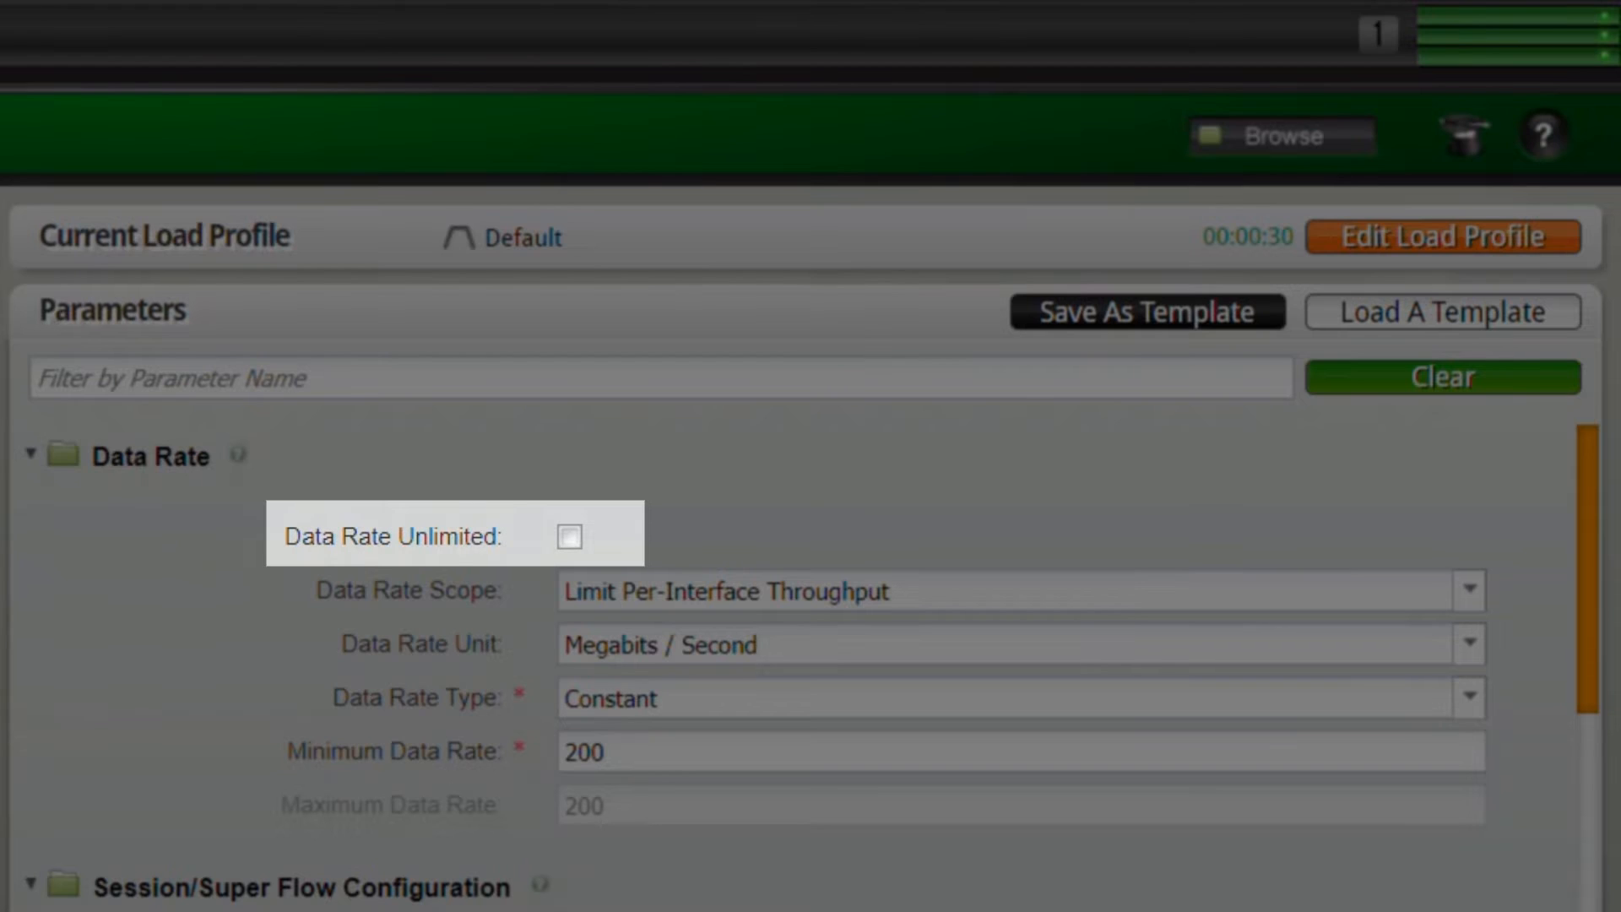
pyautogui.click(570, 536)
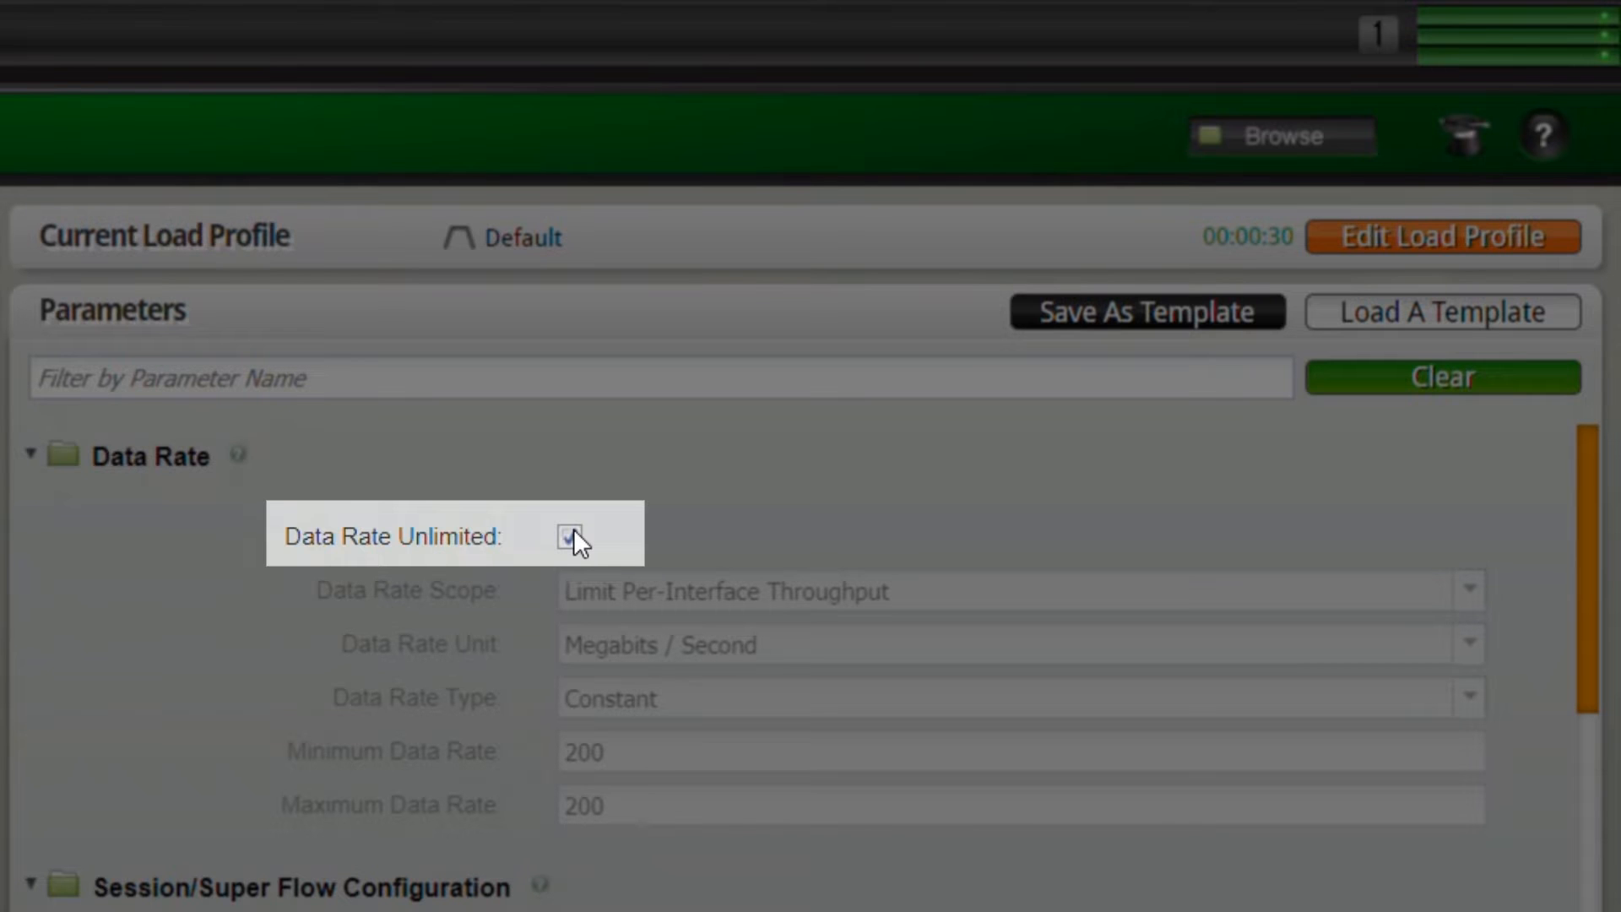
pyautogui.click(572, 535)
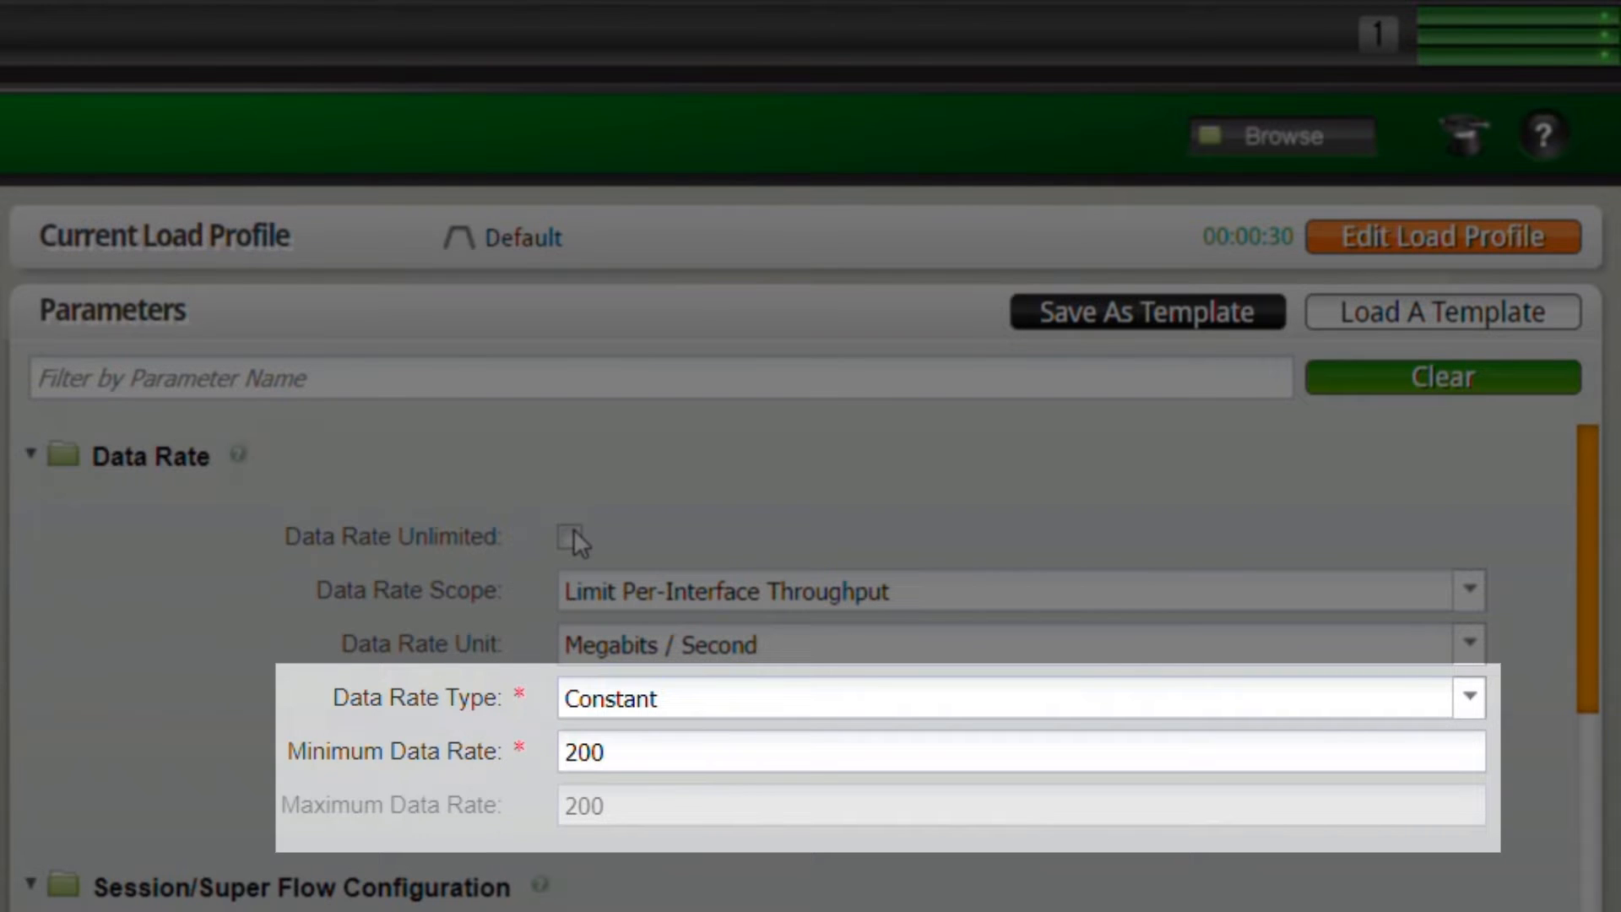
pyautogui.doubleClick(600, 754)
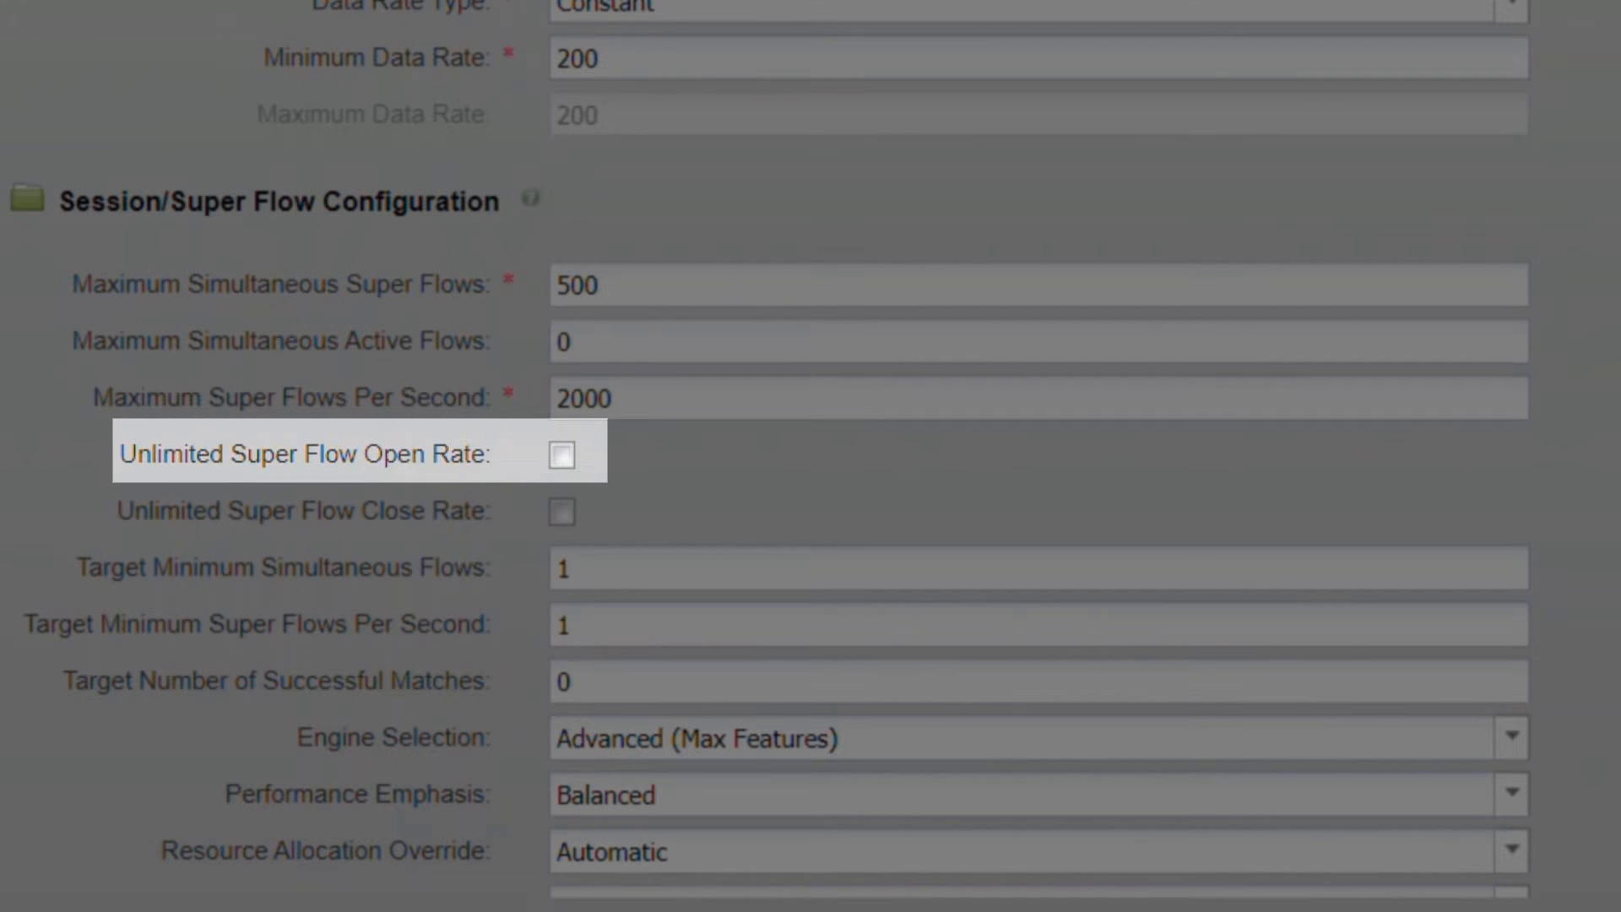
# Step: Enable both Unlimited Super Flow Open Rate and Unlimited Super Flow Close Rate in the Session/Super Flow Configuration
pyautogui.click(562, 456)
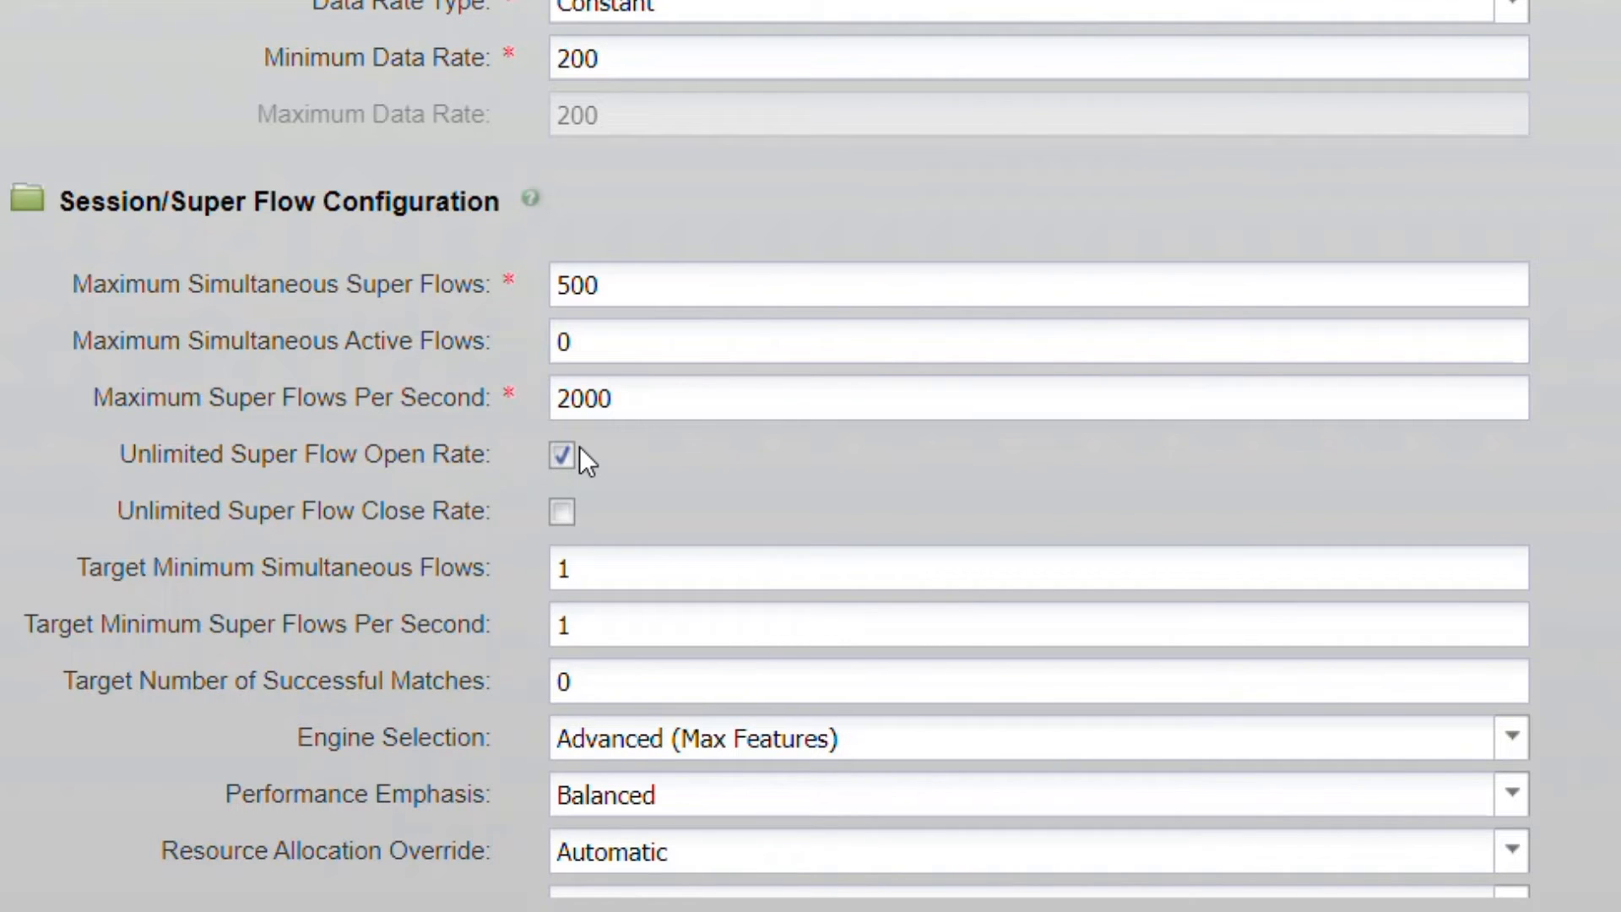
pyautogui.click(556, 512)
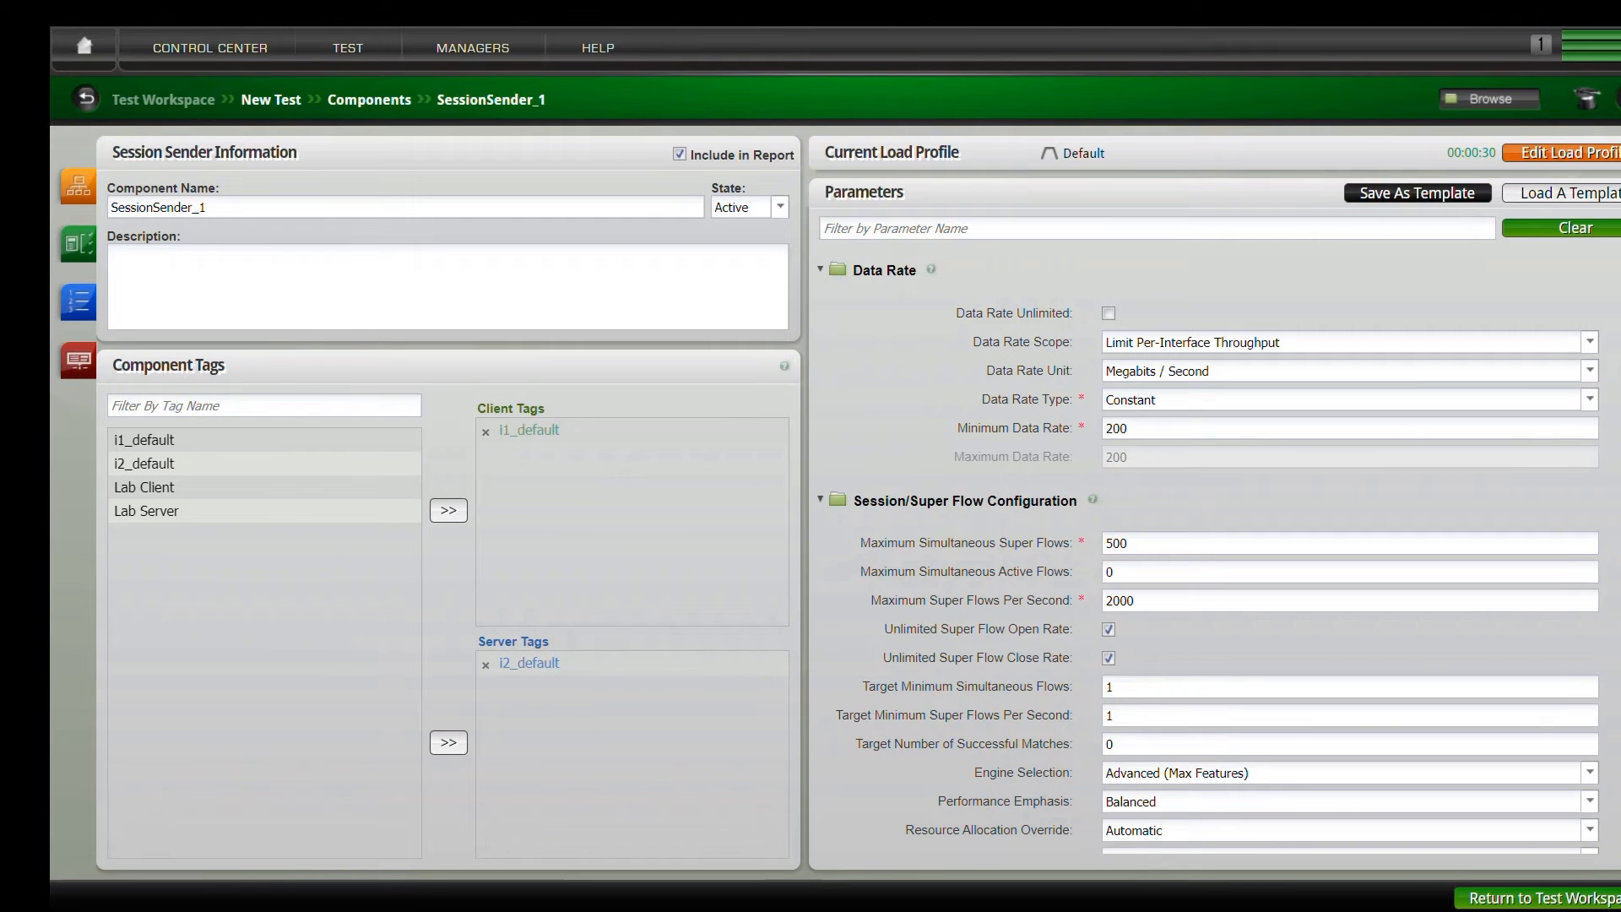
# Step: Review the payload transport options, try HTTP as the payload type, and examine the available HTTP request types
pyautogui.scroll(-4, 1214, 554)
pyautogui.scroll(-2, 1214, 555)
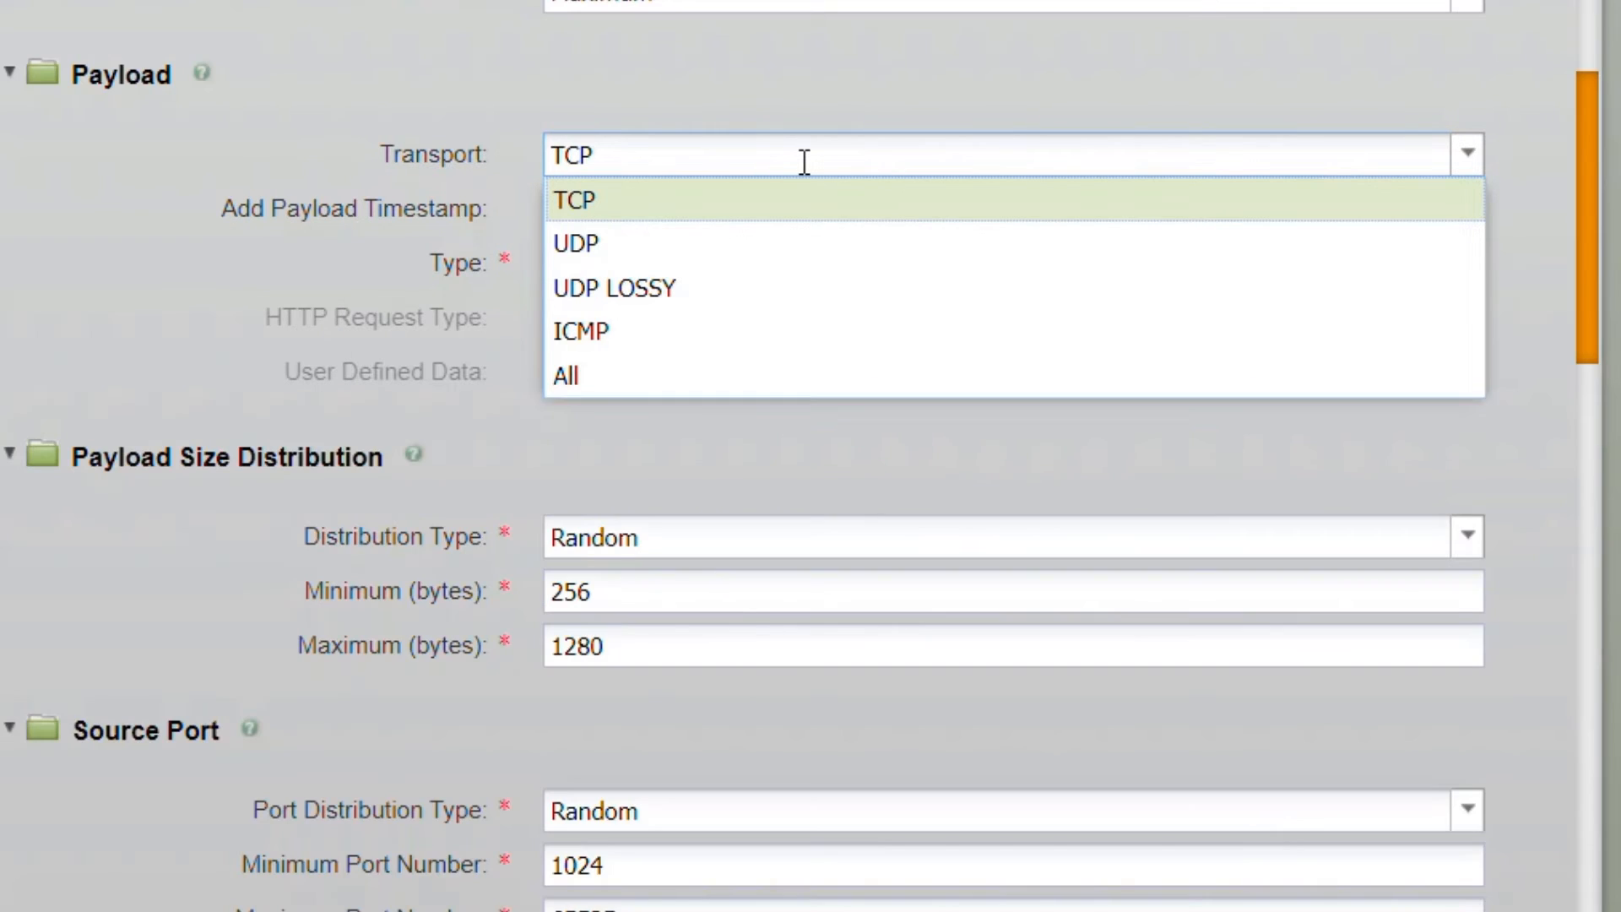
pyautogui.click(1469, 161)
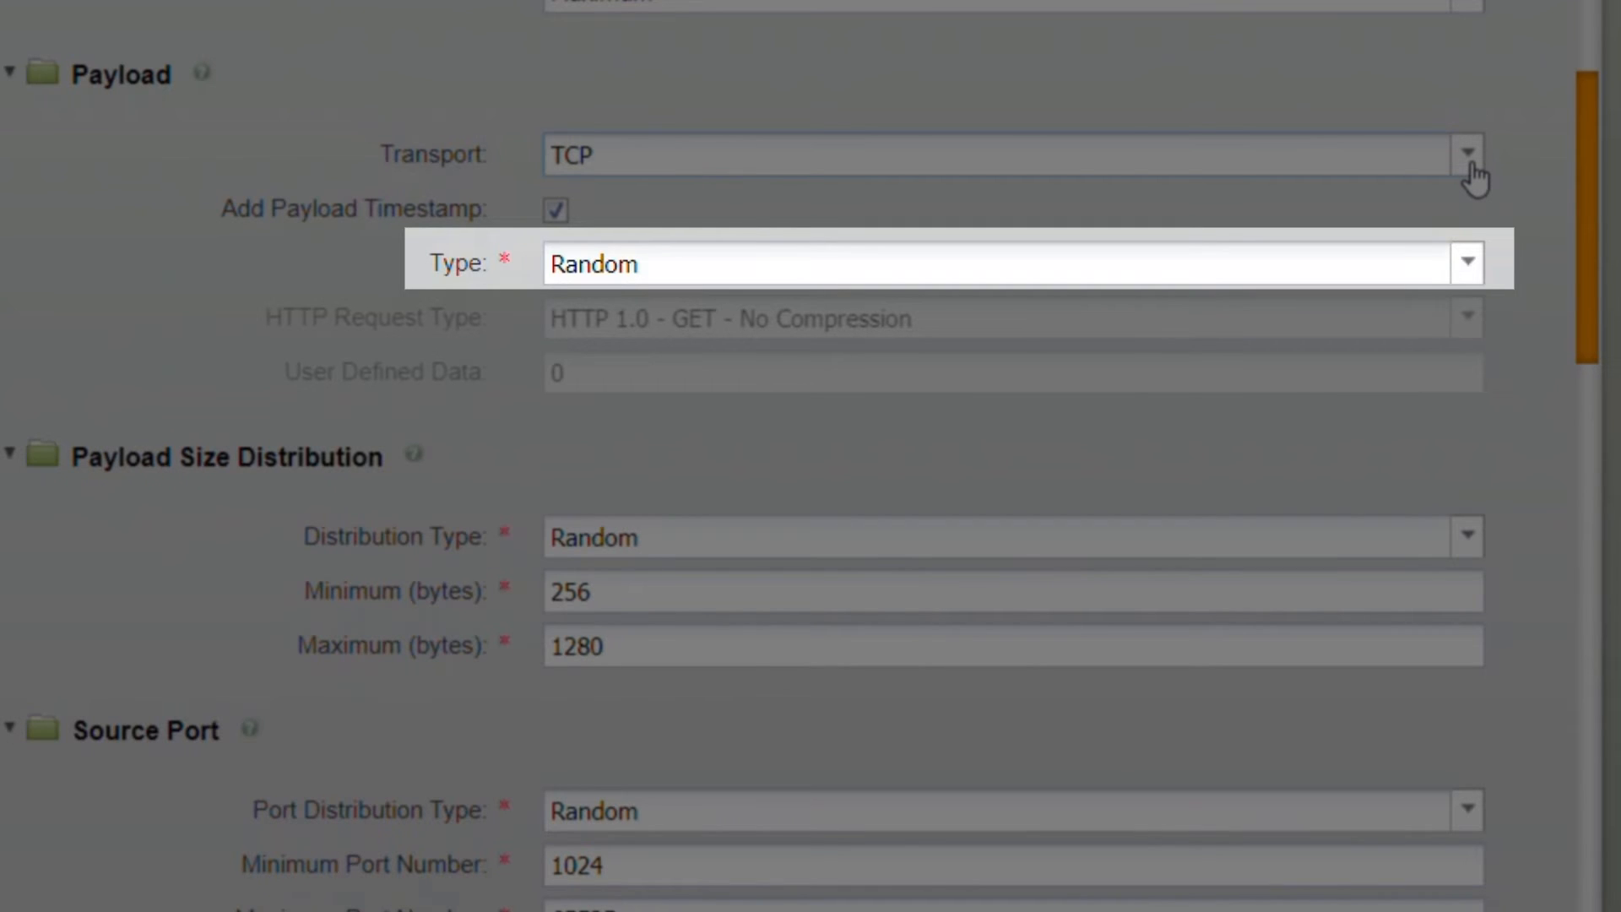
pyautogui.click(1468, 267)
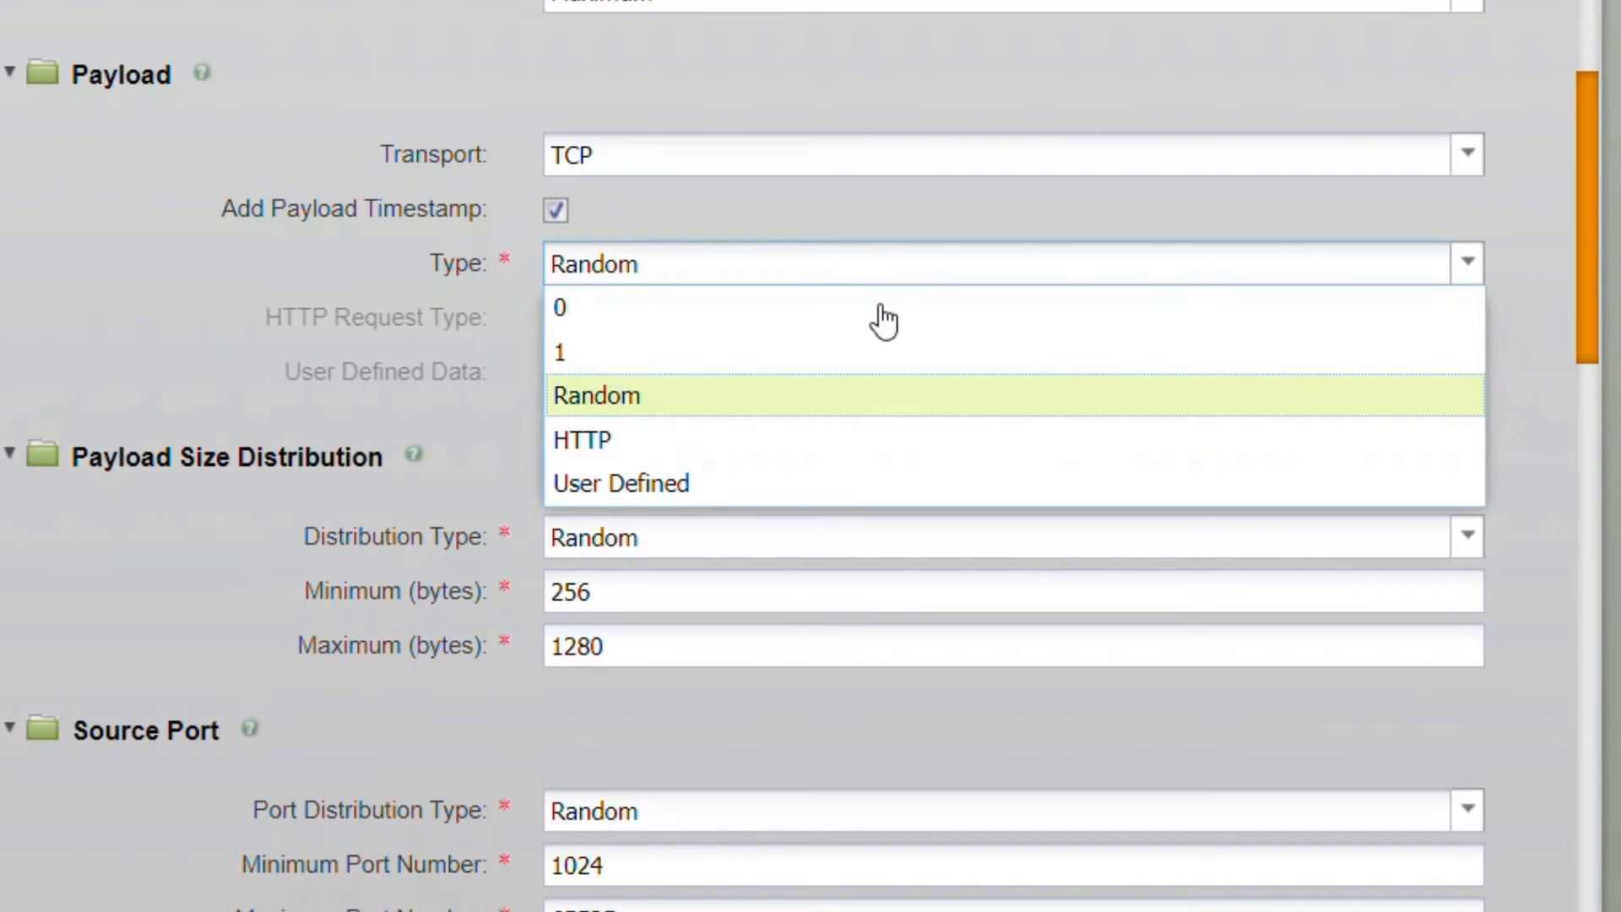
pyautogui.click(759, 448)
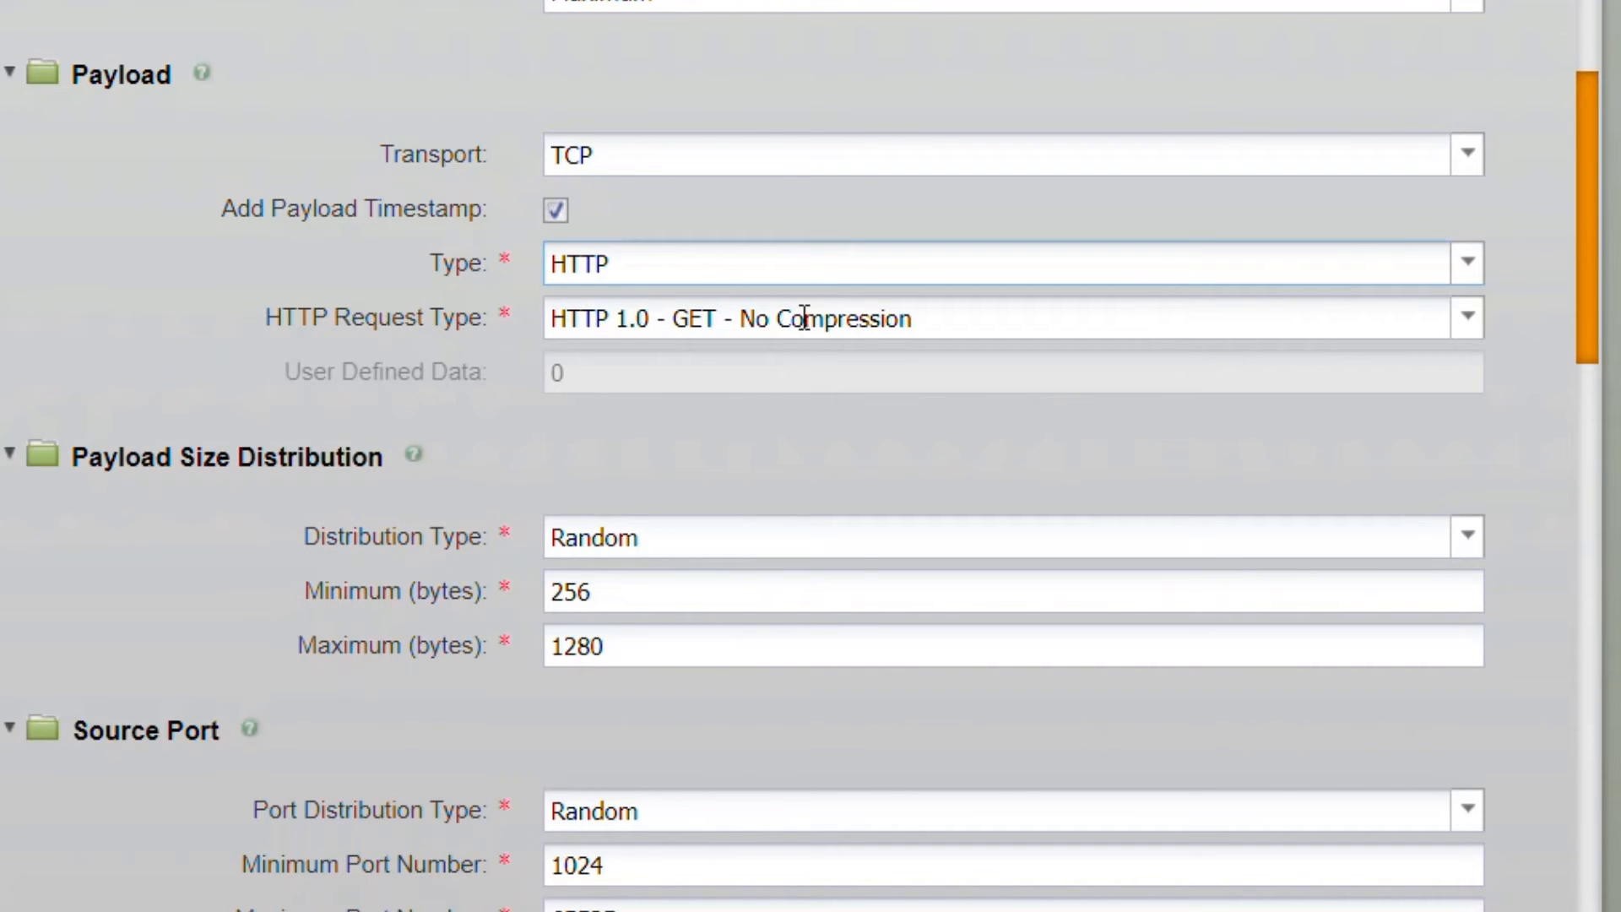
pyautogui.click(799, 329)
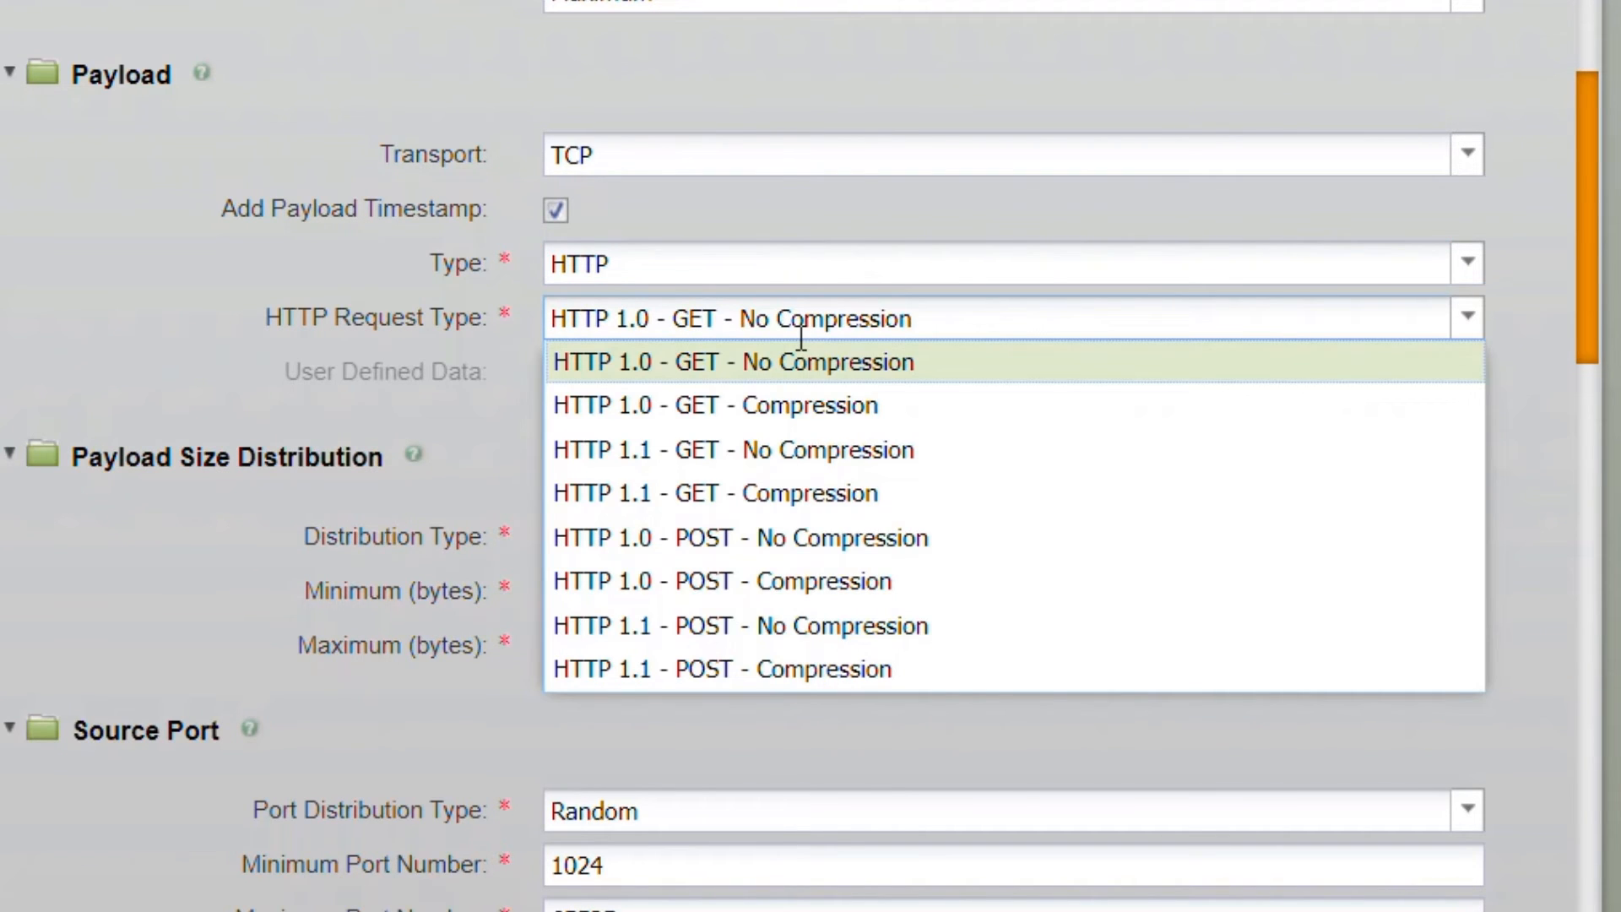
pyautogui.click(801, 337)
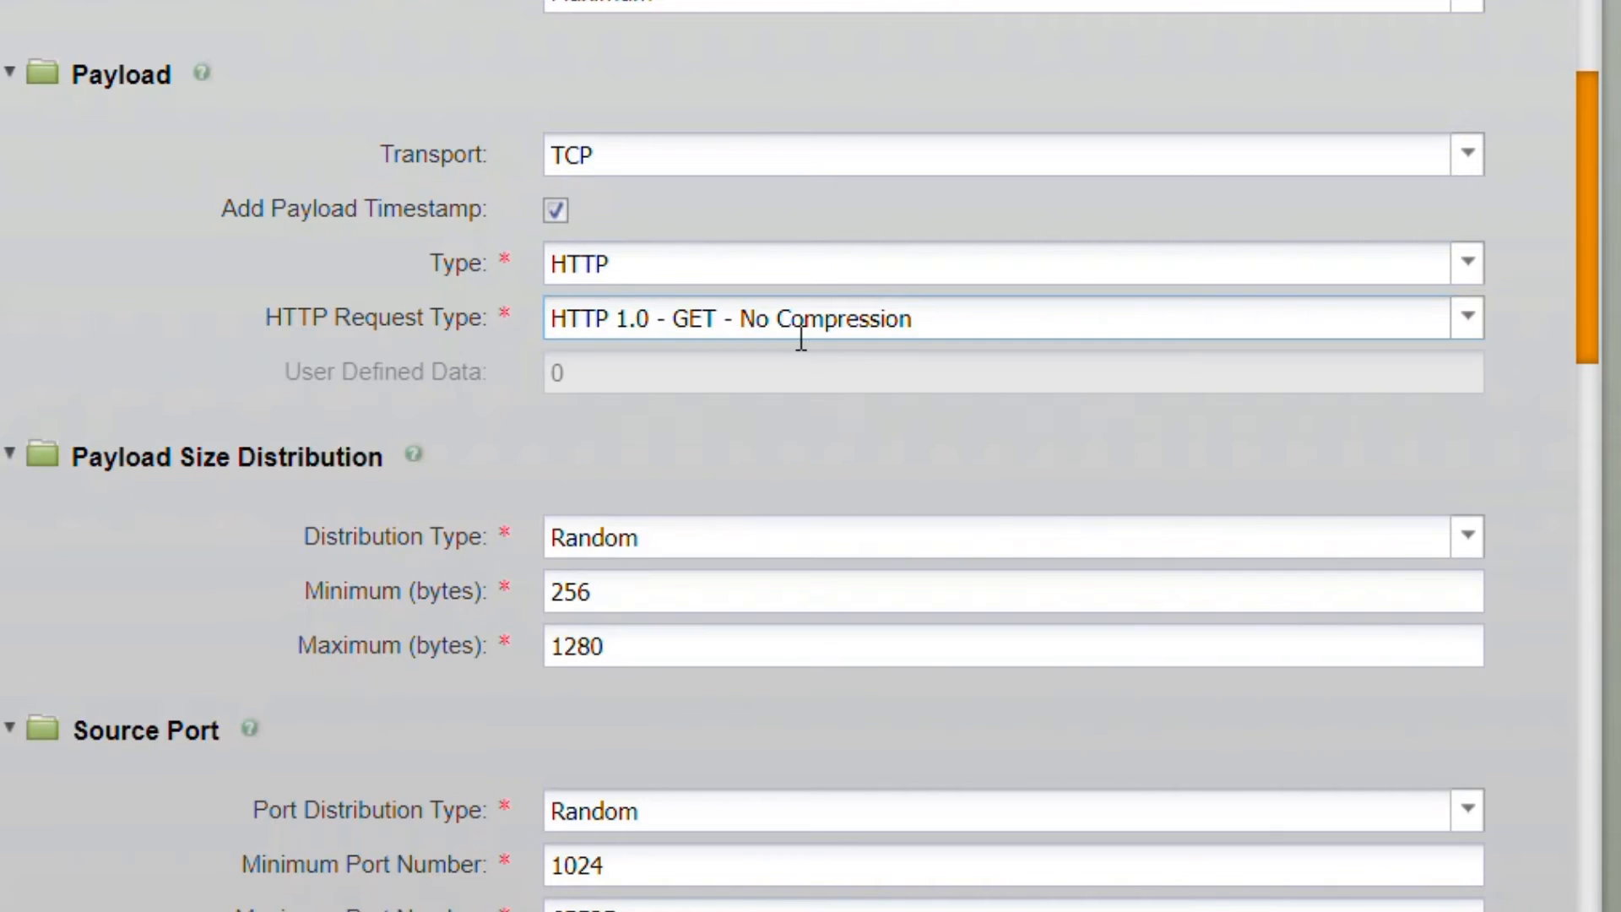
# Step: Set the payload type to User Defined, leaving the user-defined data value unchanged
pyautogui.click(854, 273)
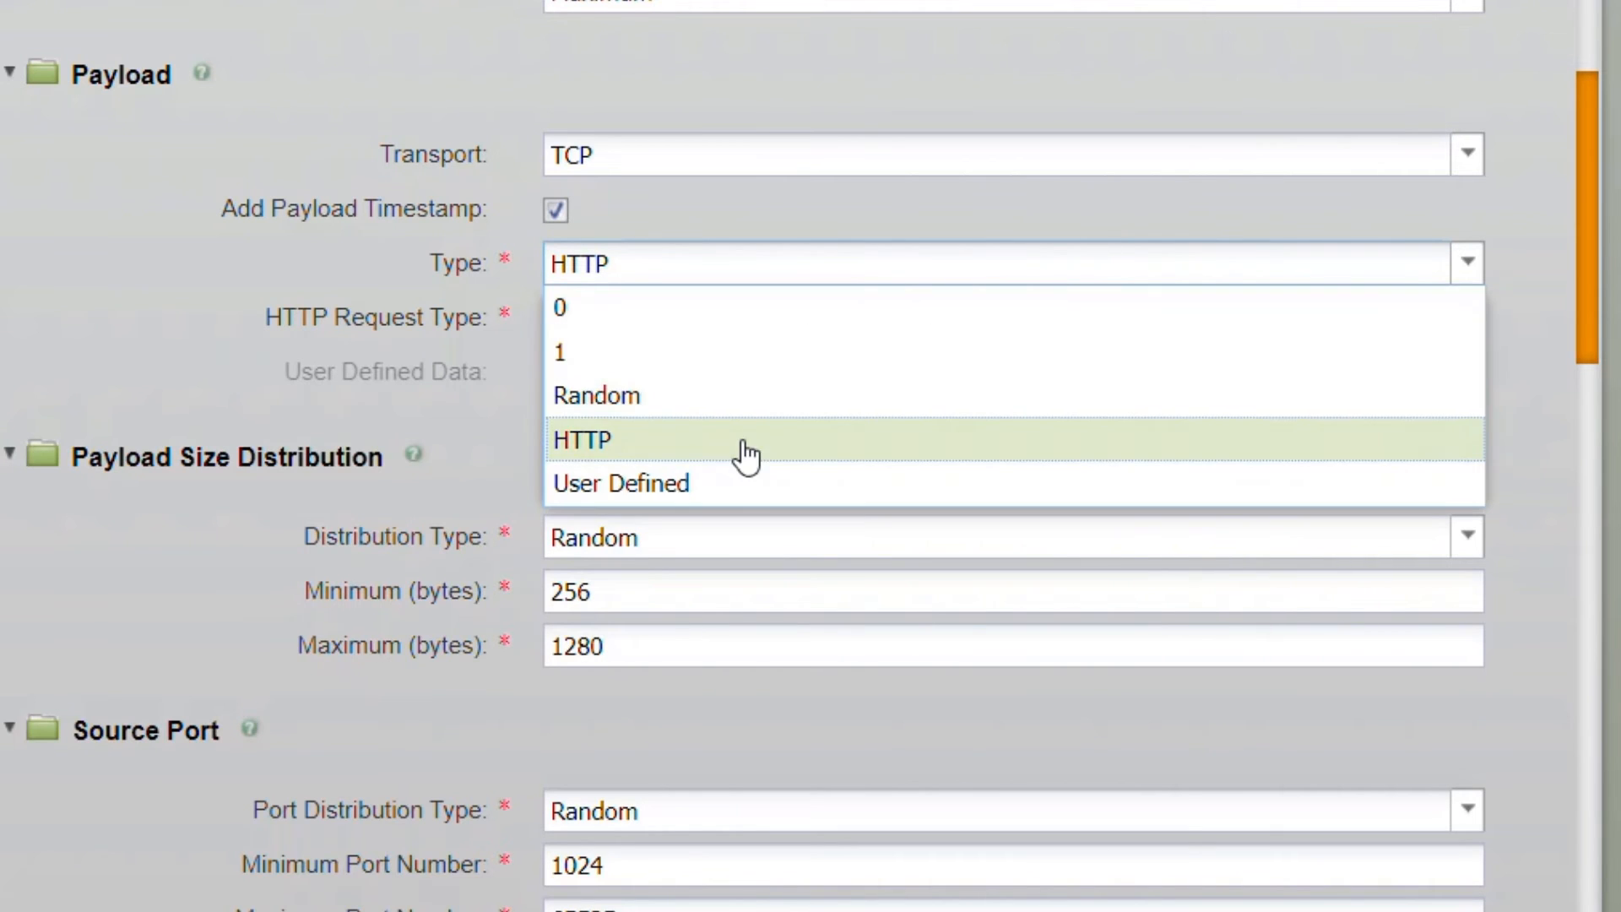
pyautogui.click(724, 483)
pyautogui.press('Tab')
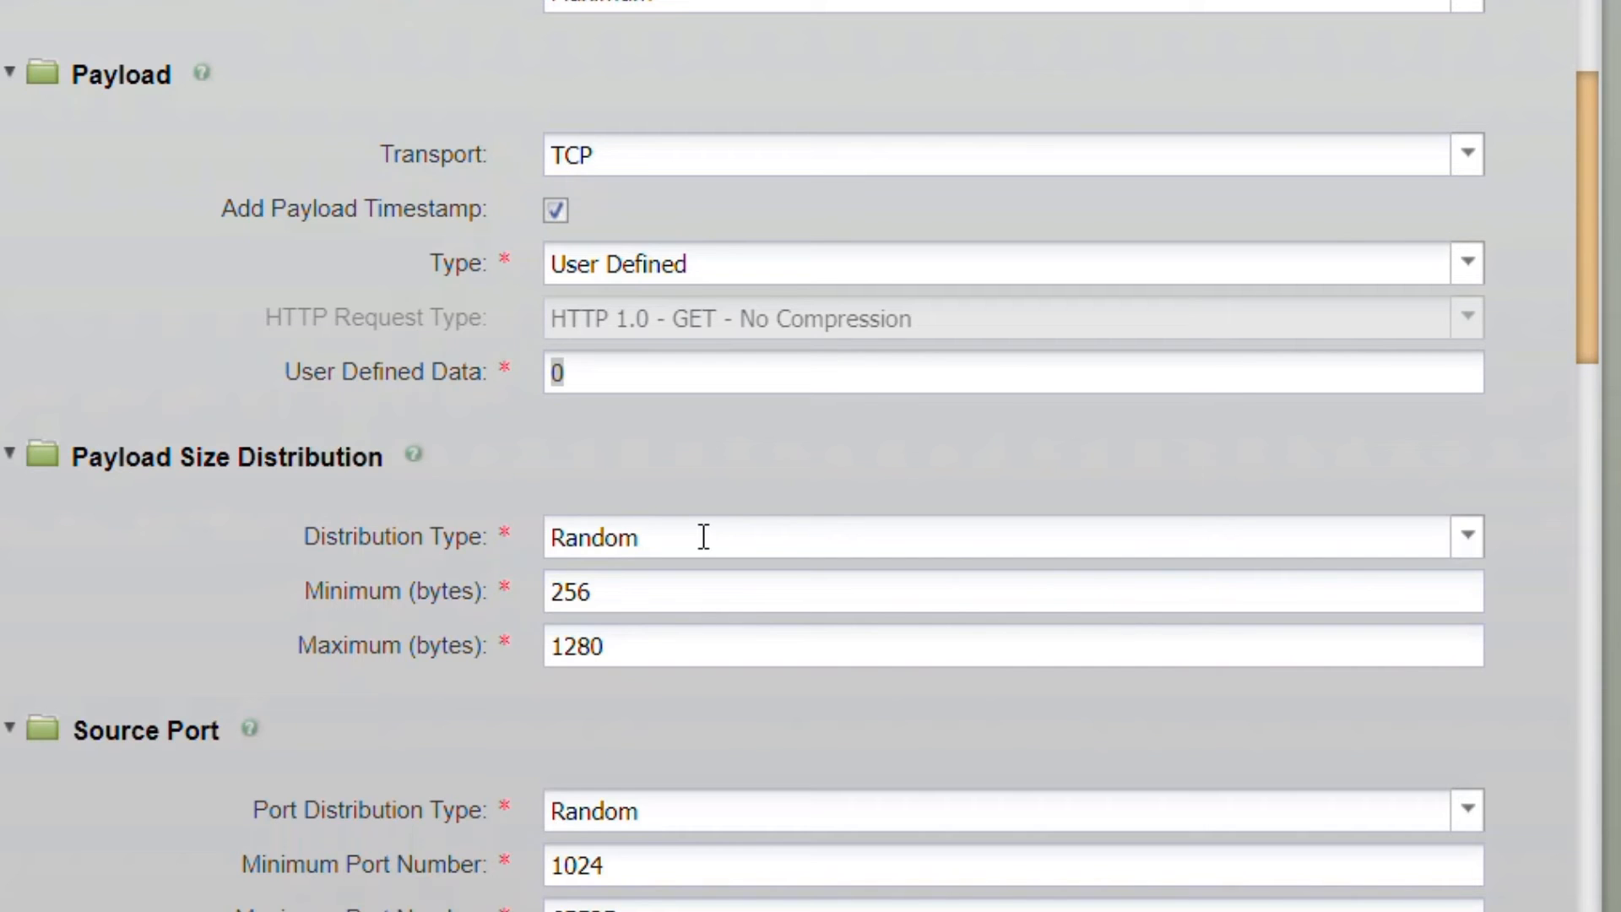
# Step: Examine the payload size distribution types and the remaining parameters through the IPv6 Configuration and payload packets settings
pyautogui.click(697, 538)
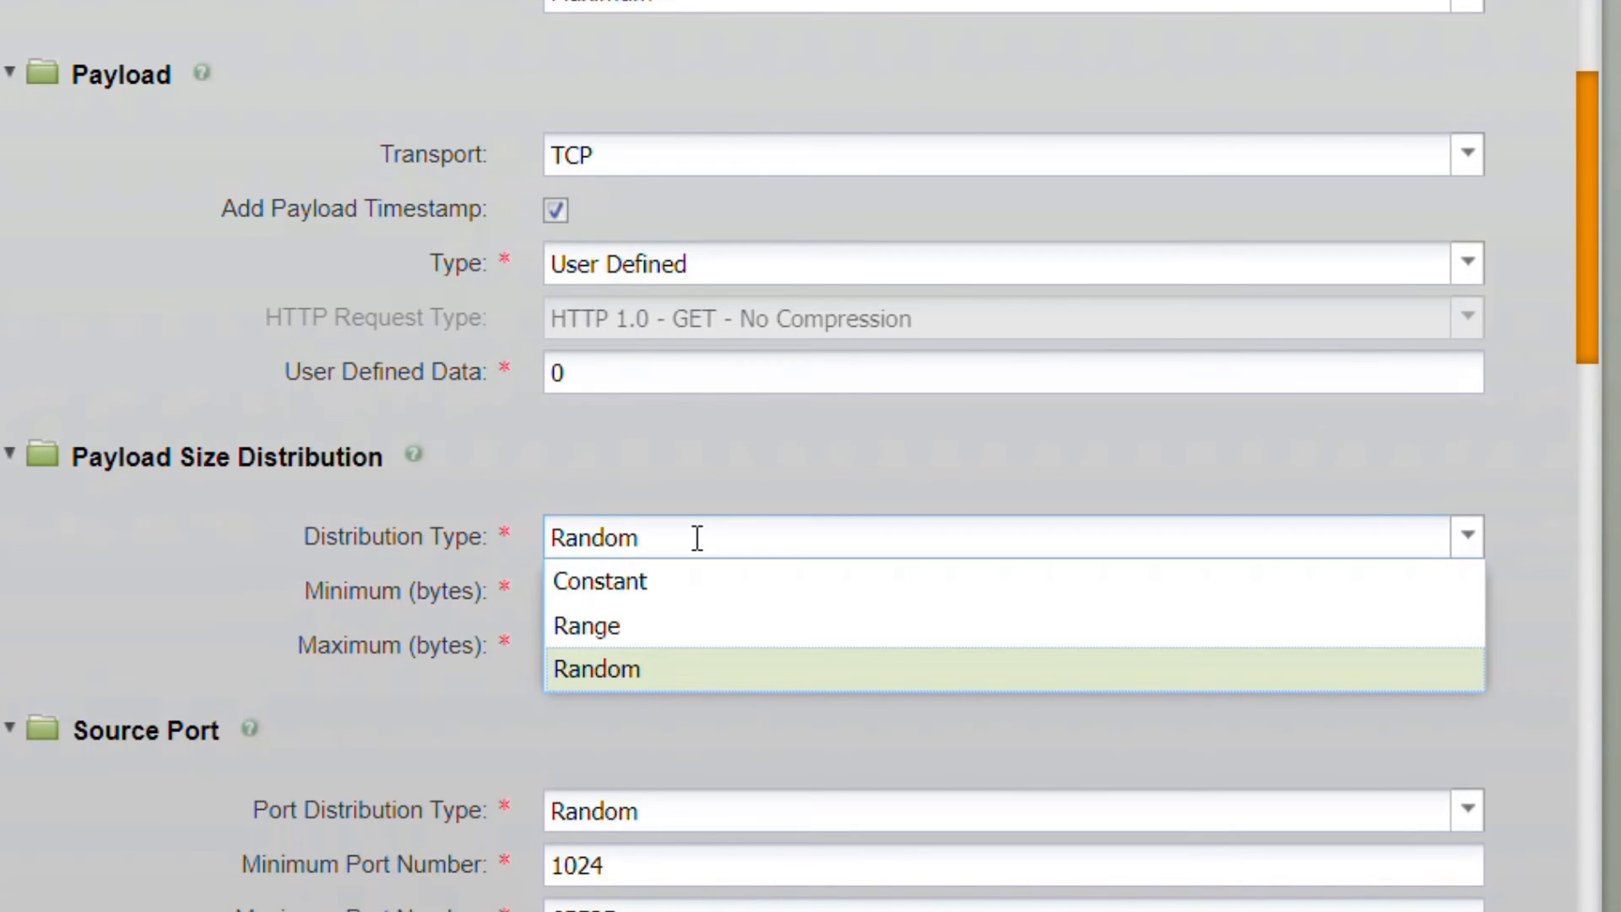
pyautogui.click(698, 538)
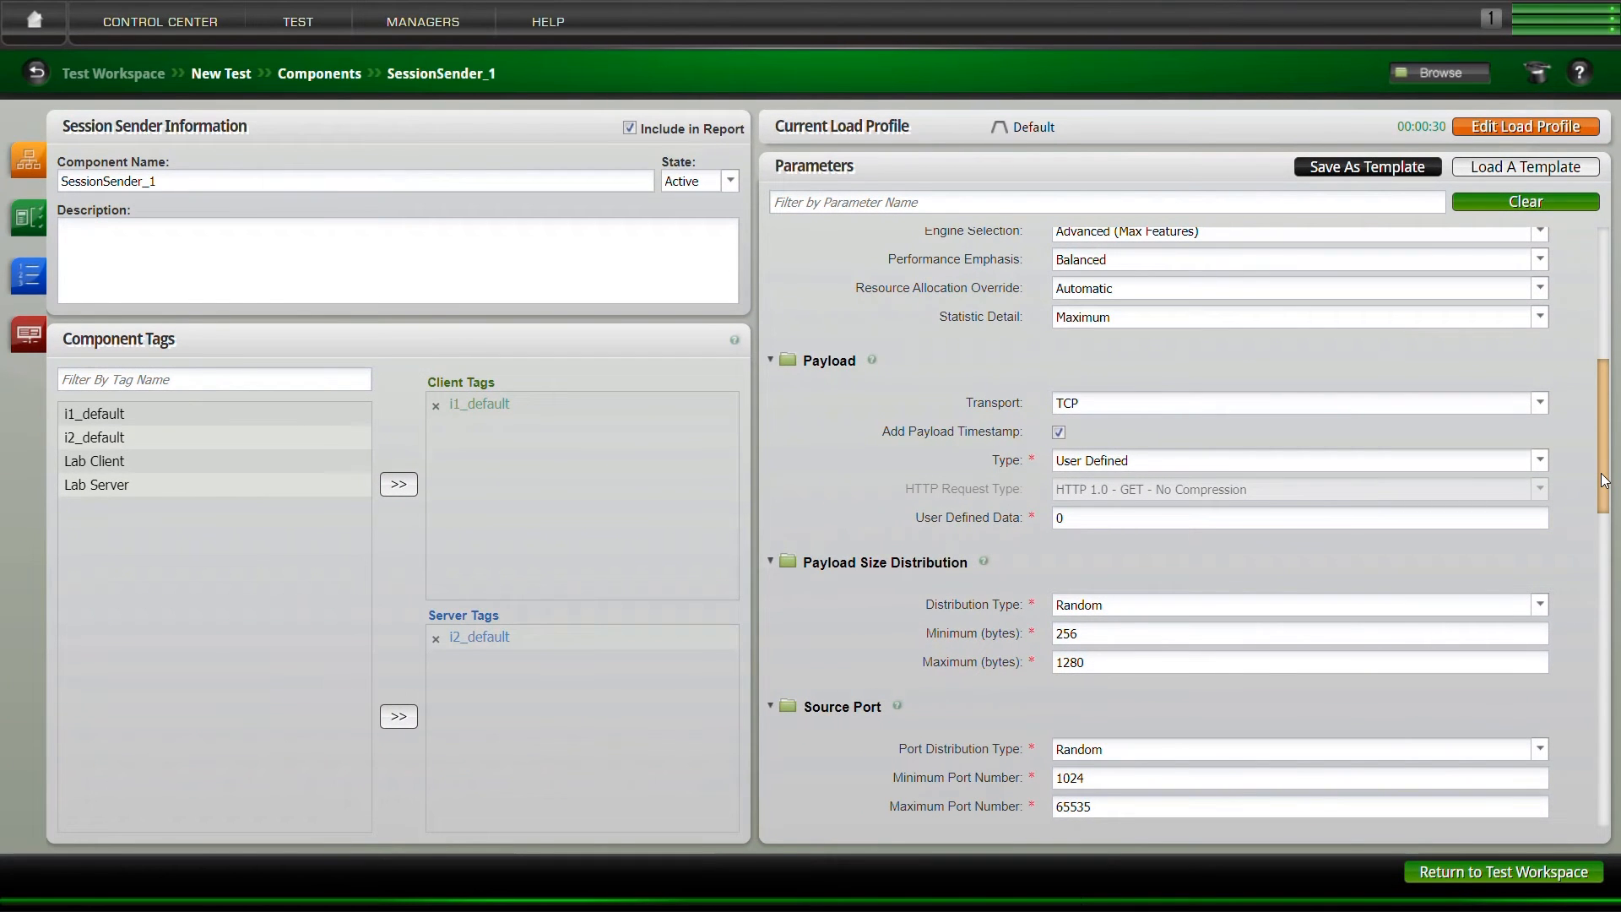
pyautogui.moveTo(1601, 475); pyautogui.dragTo(1576, 801)
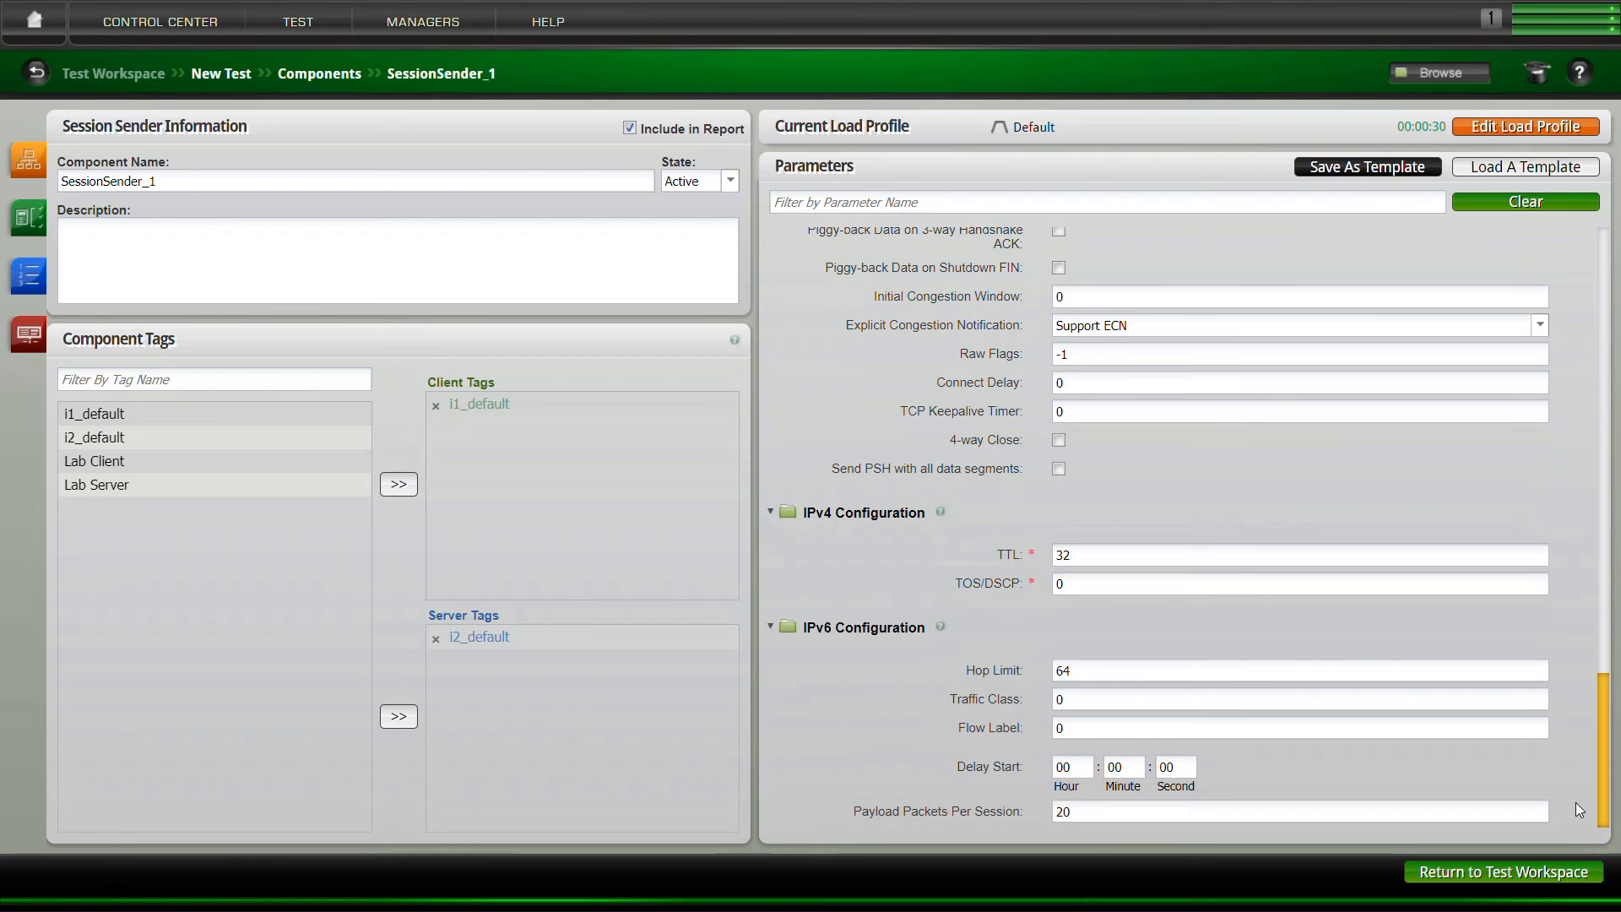
# Step: View the help description for the Session/Super Flow Configuration parameters and close it
pyautogui.moveTo(1576, 802); pyautogui.dragTo(1611, 392)
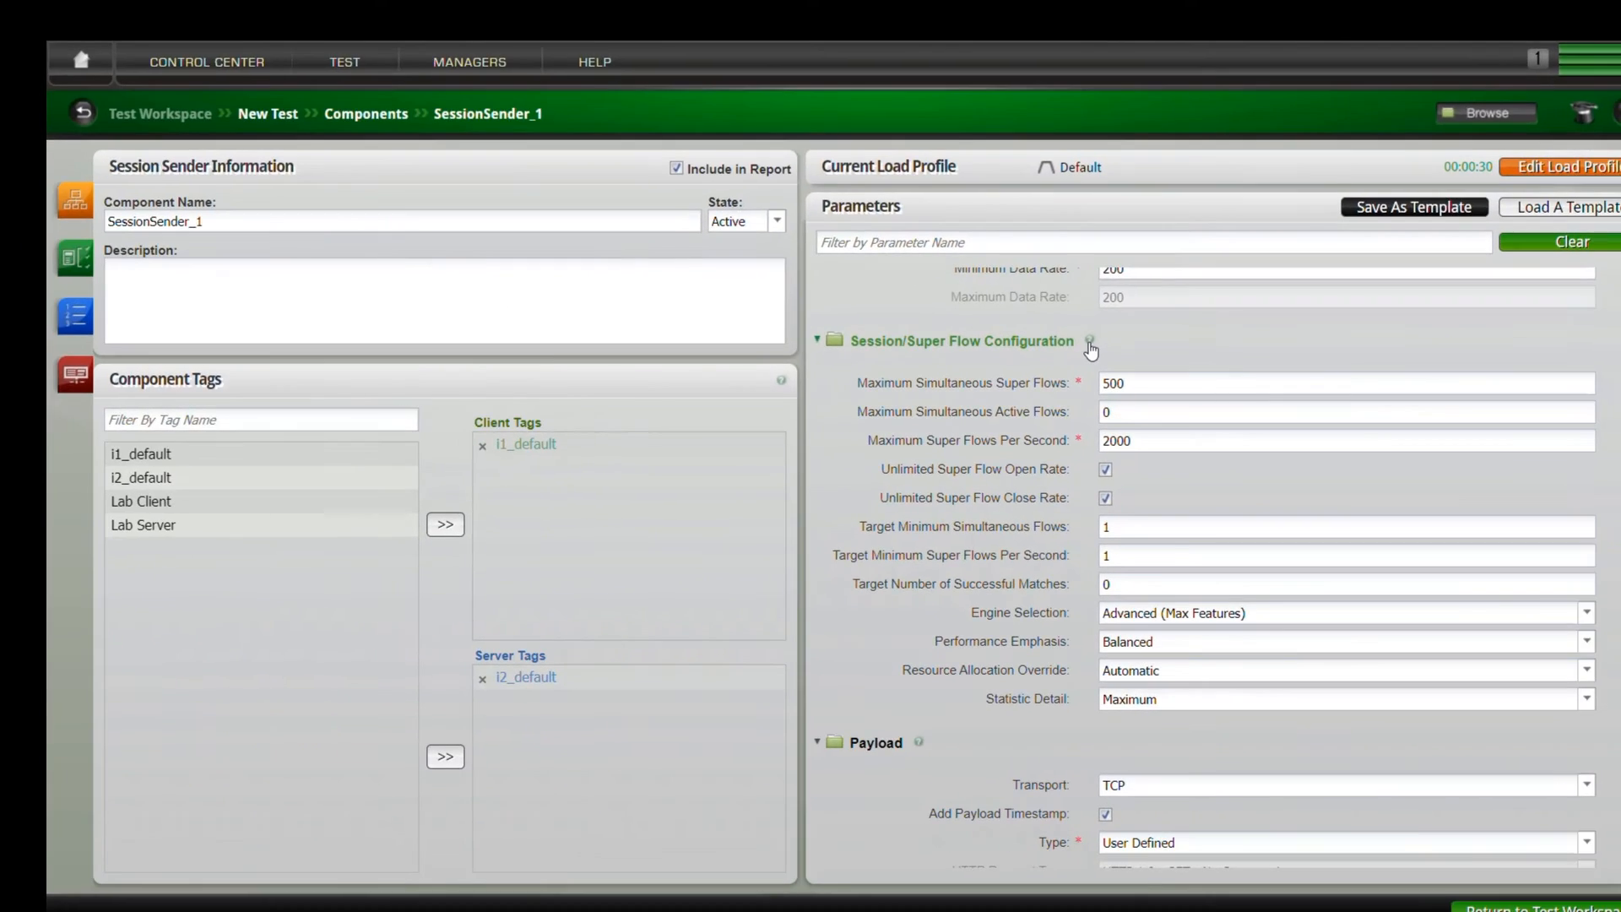
pyautogui.click(759, 245)
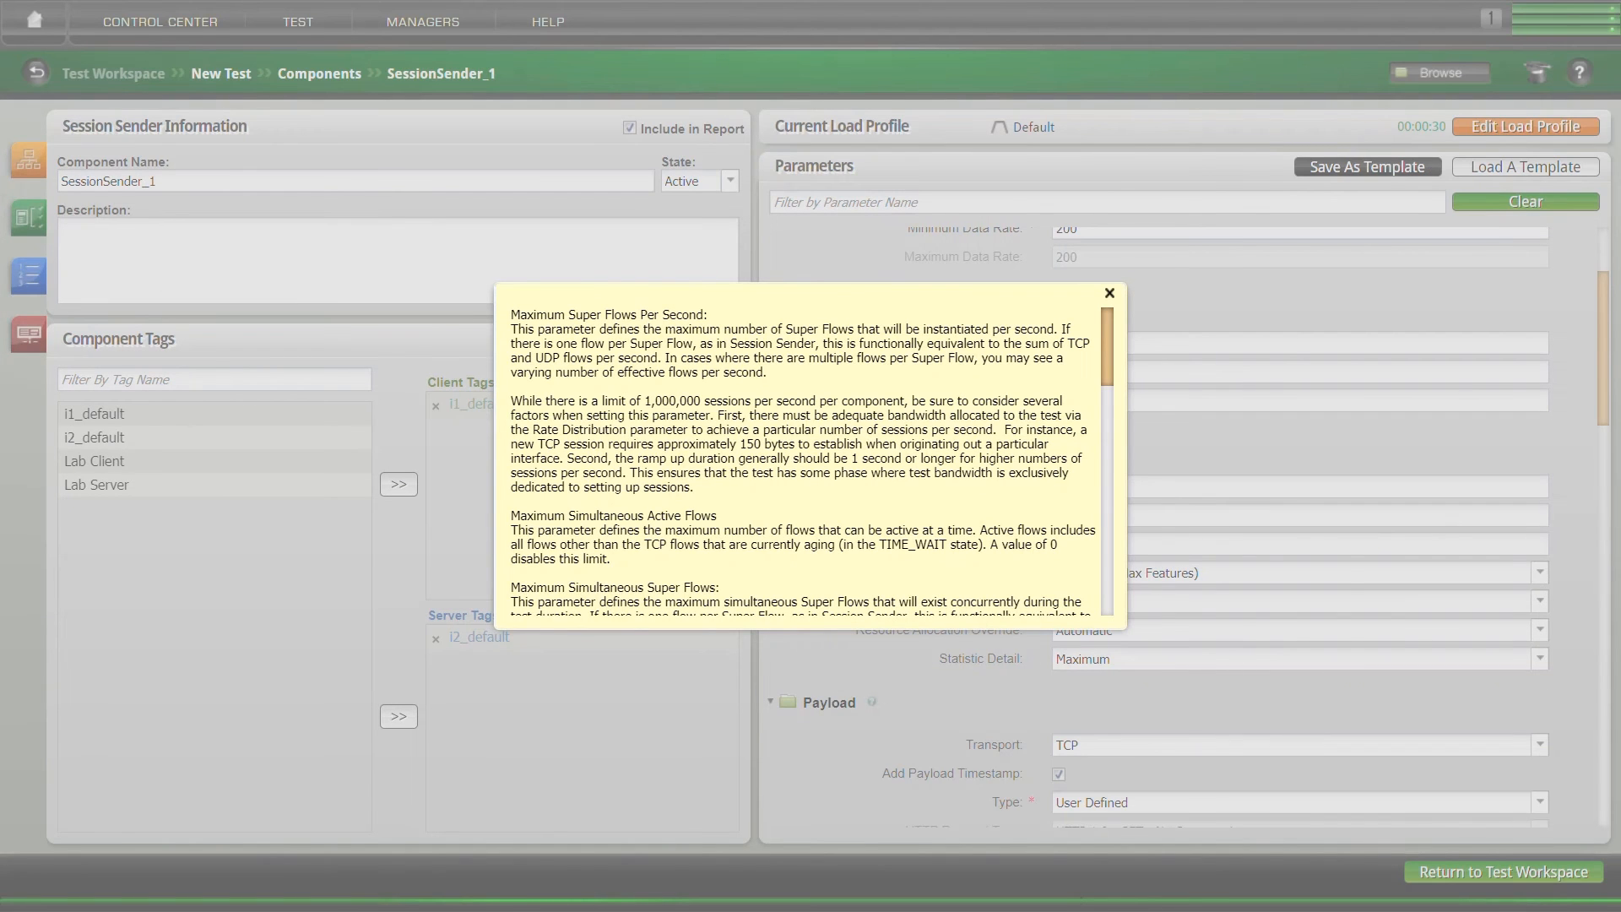
pyautogui.click(1109, 293)
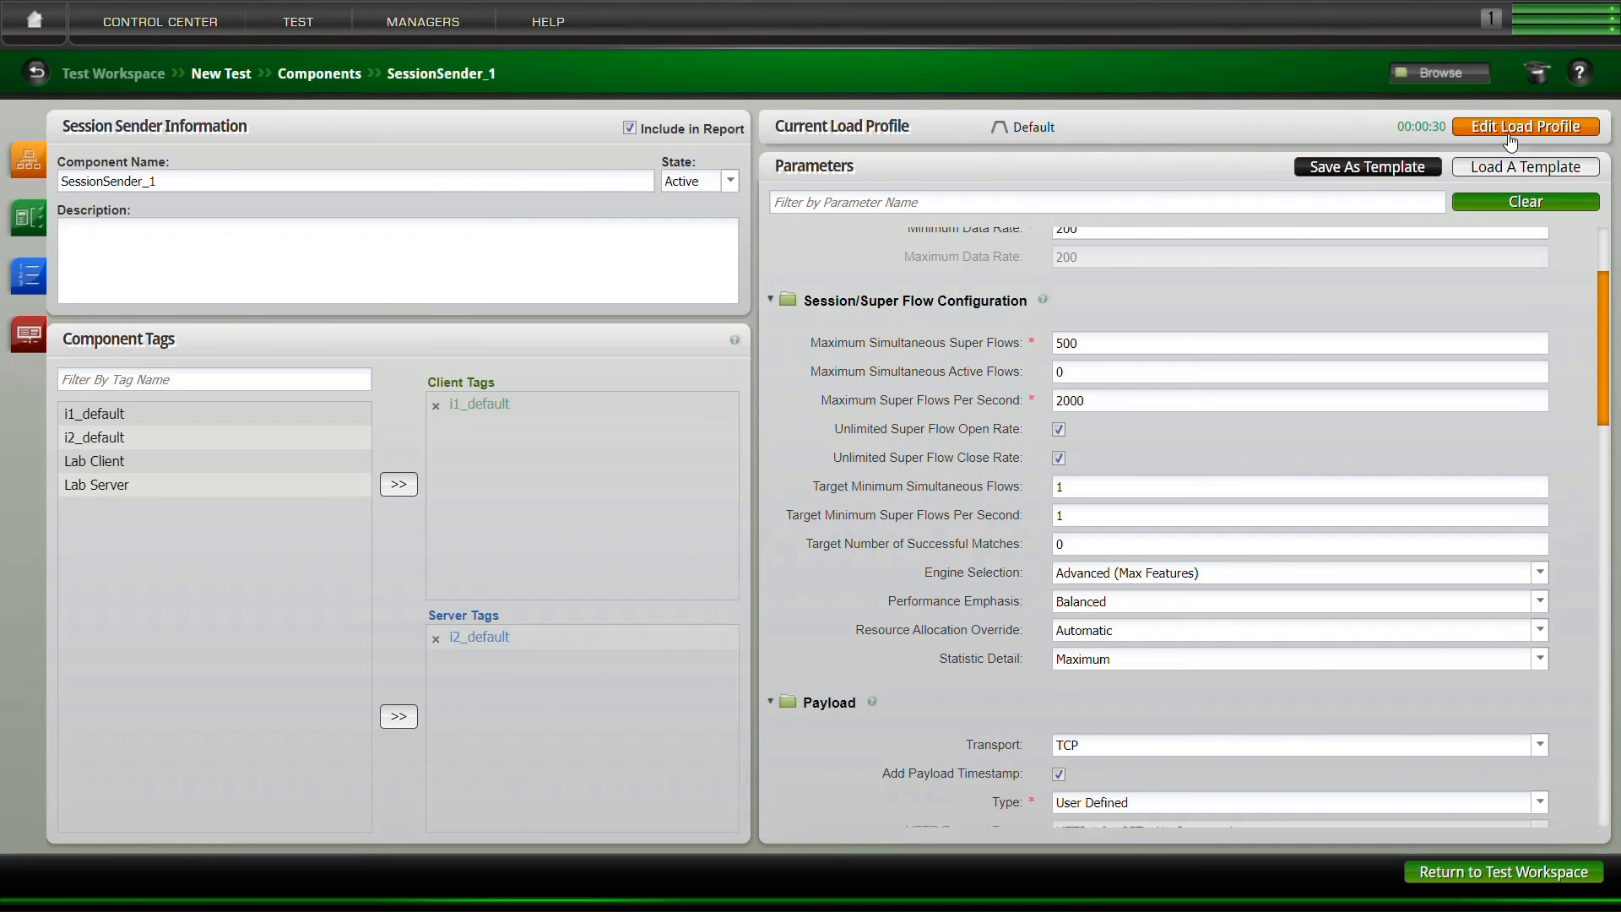
# Step: Open the component's load profile and examine the behavior options for the ramp up, steady state and ramp down phases
pyautogui.click(1516, 128)
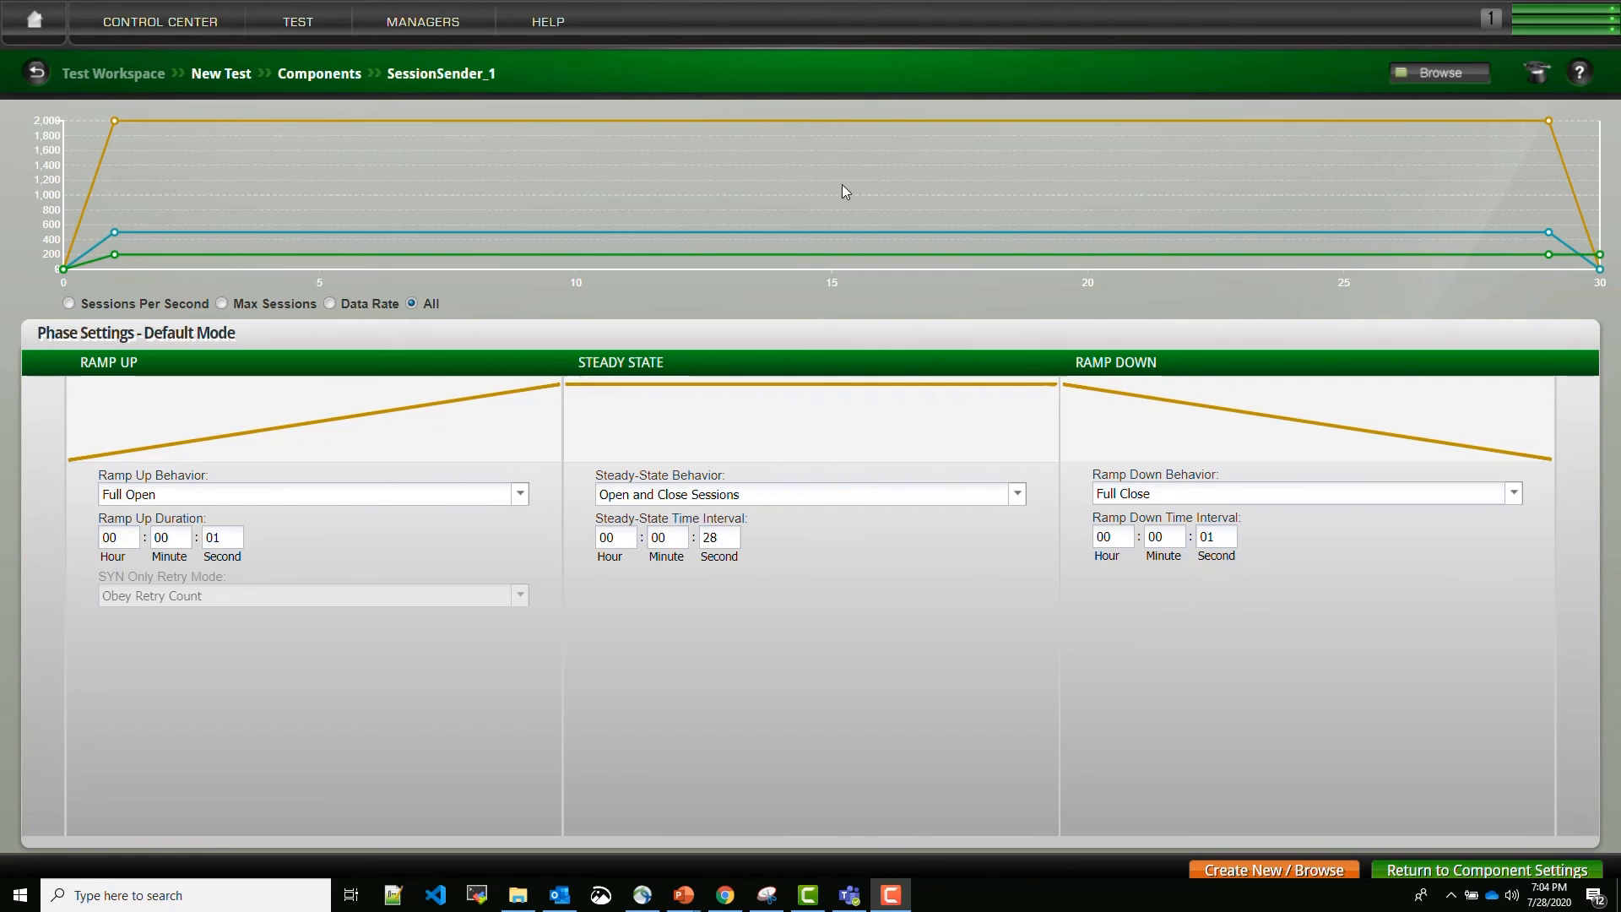
pyautogui.click(520, 494)
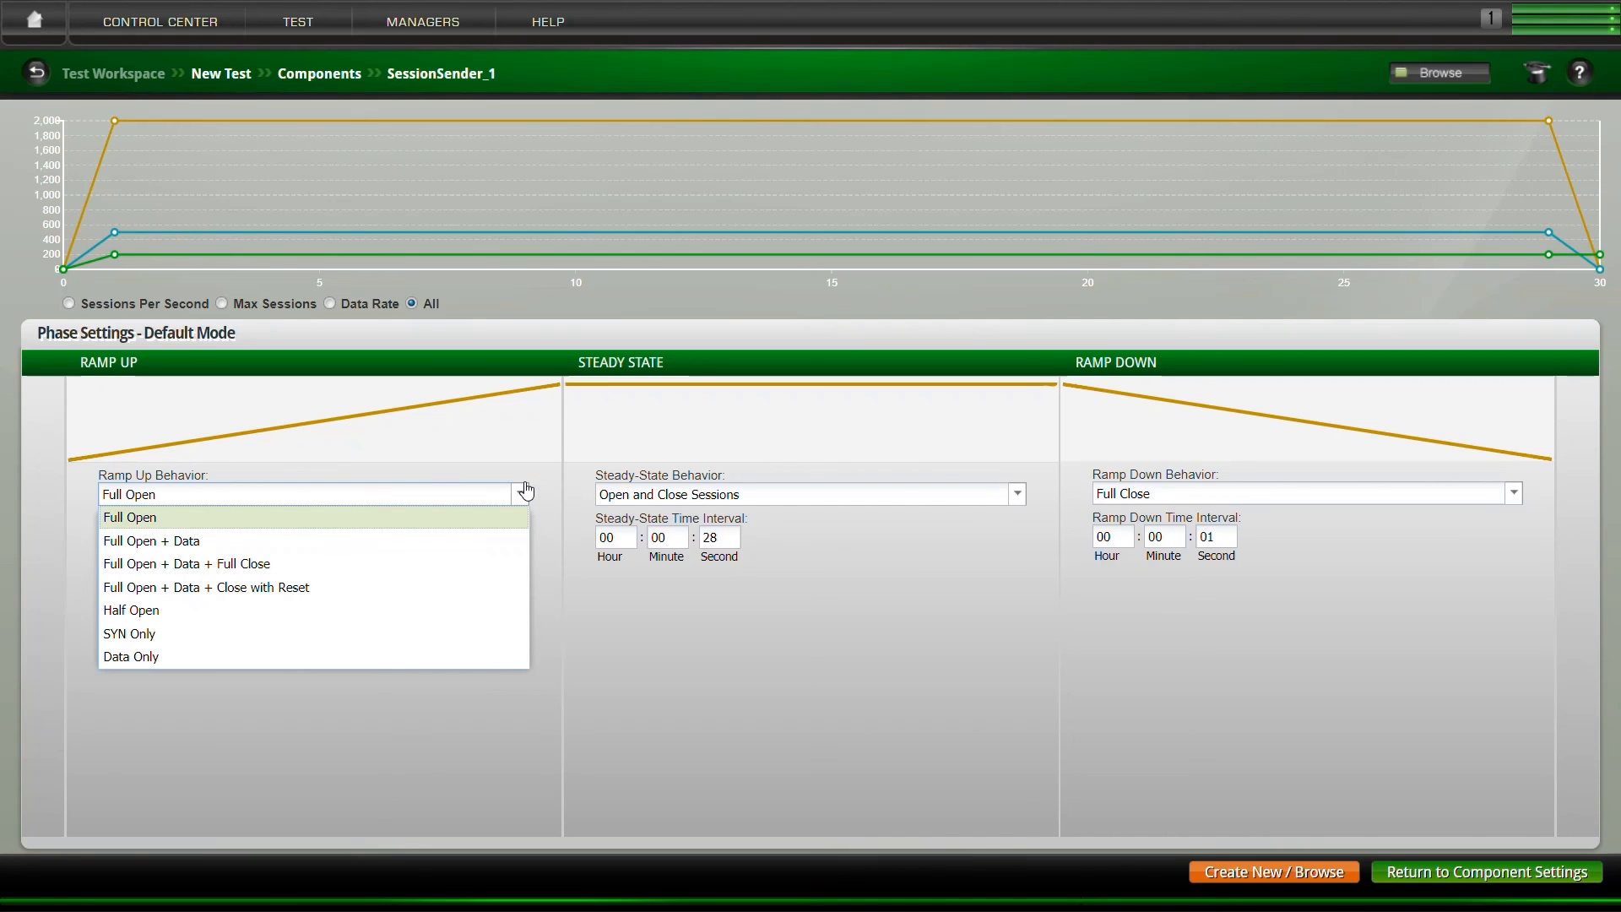
pyautogui.click(639, 500)
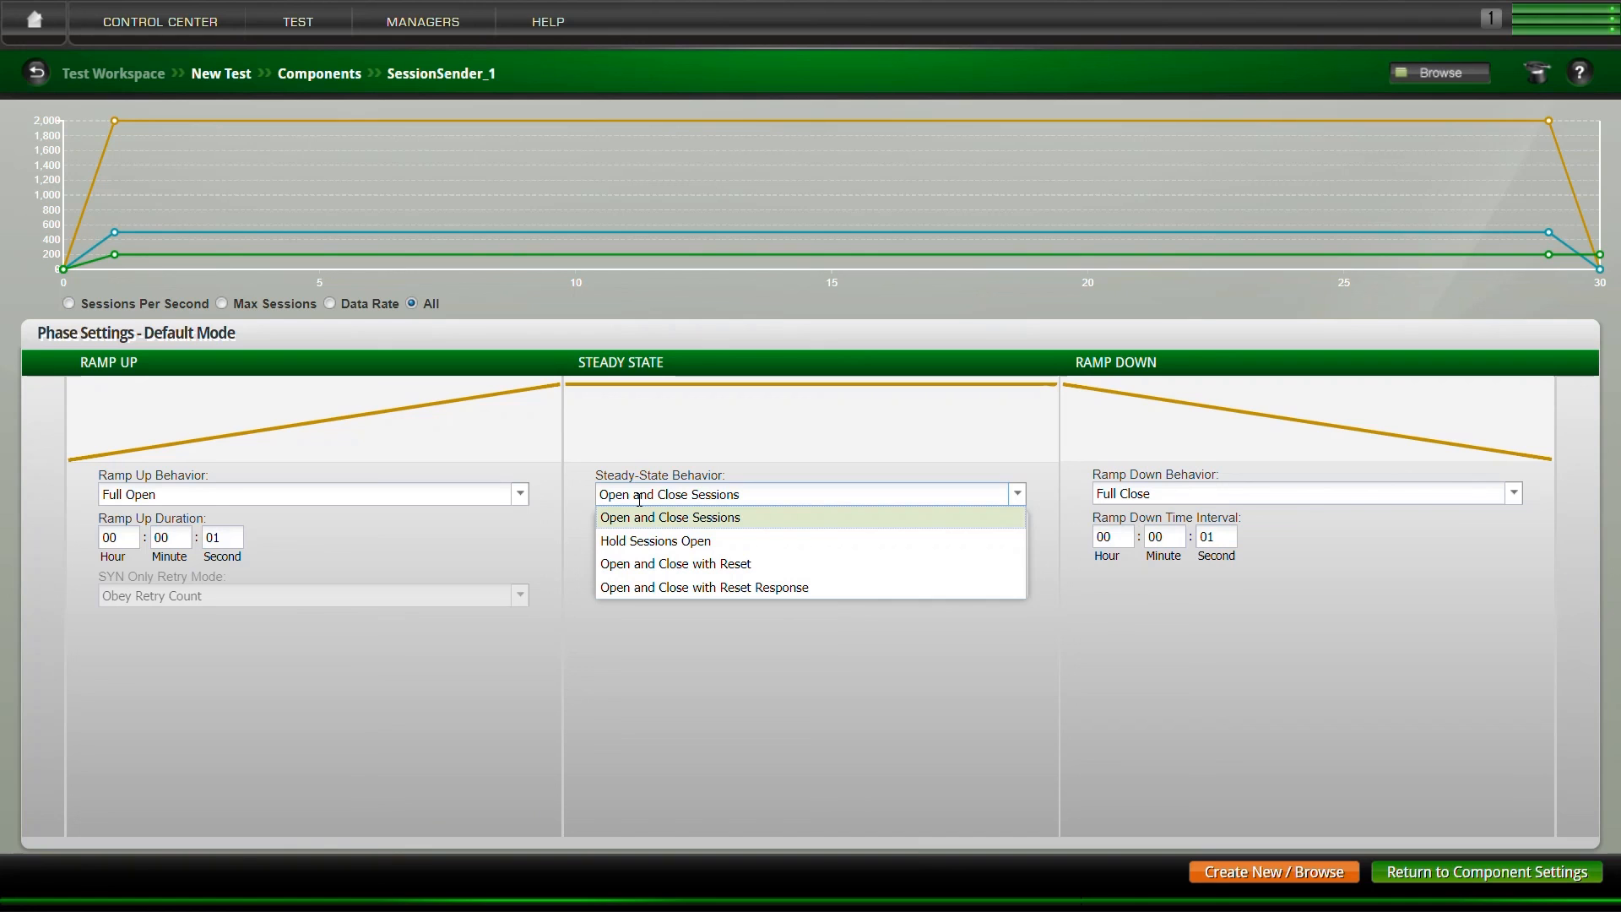
pyautogui.click(1150, 495)
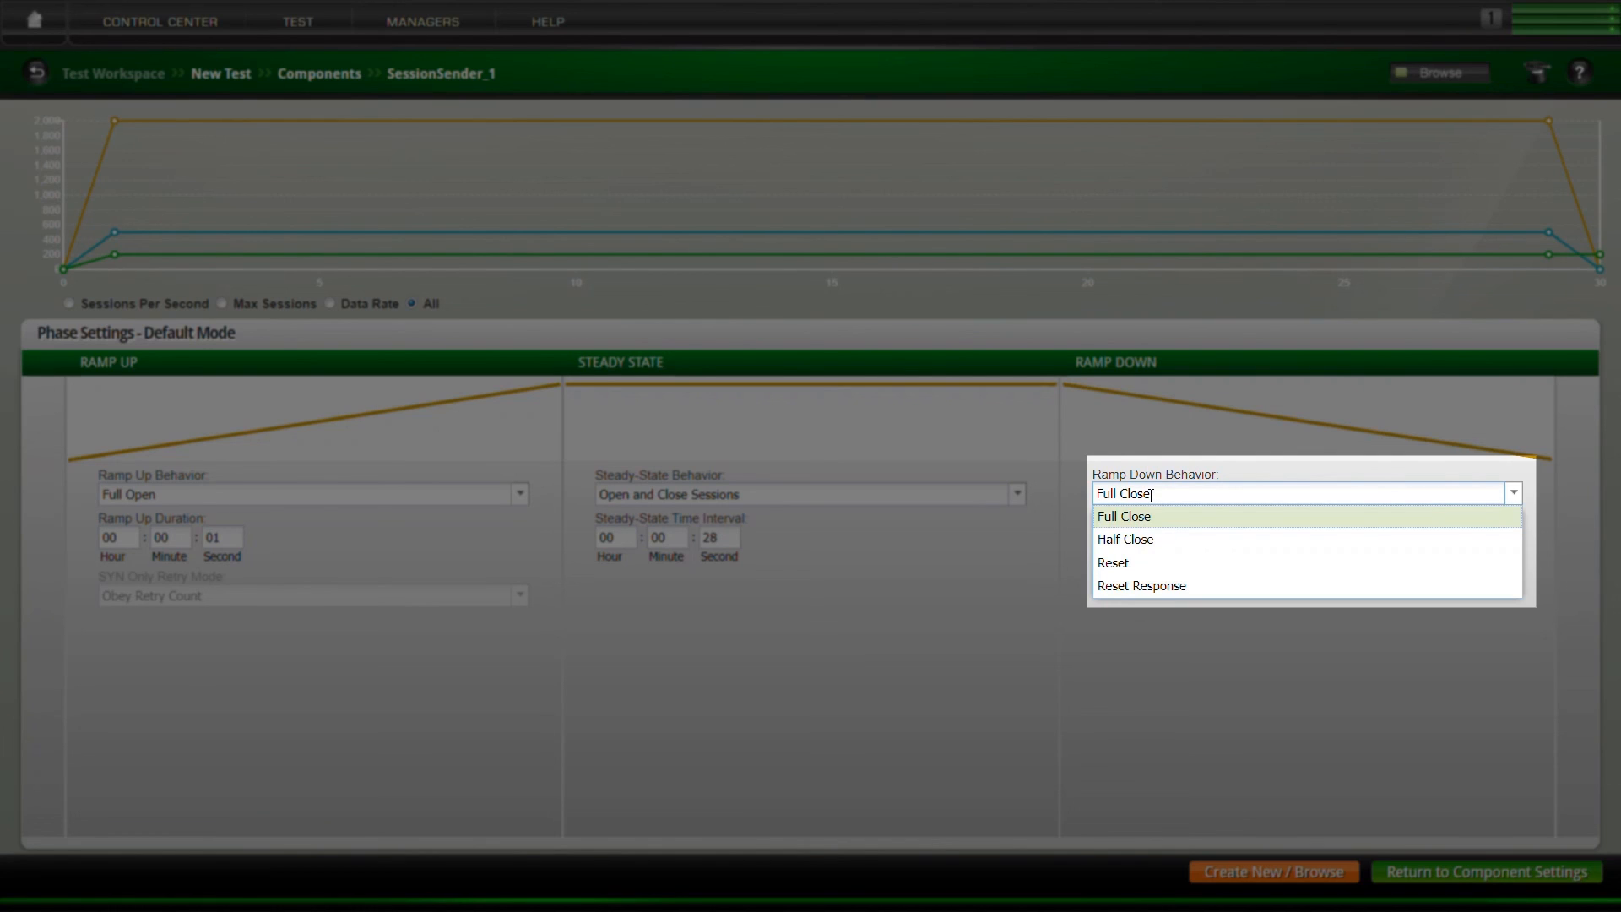